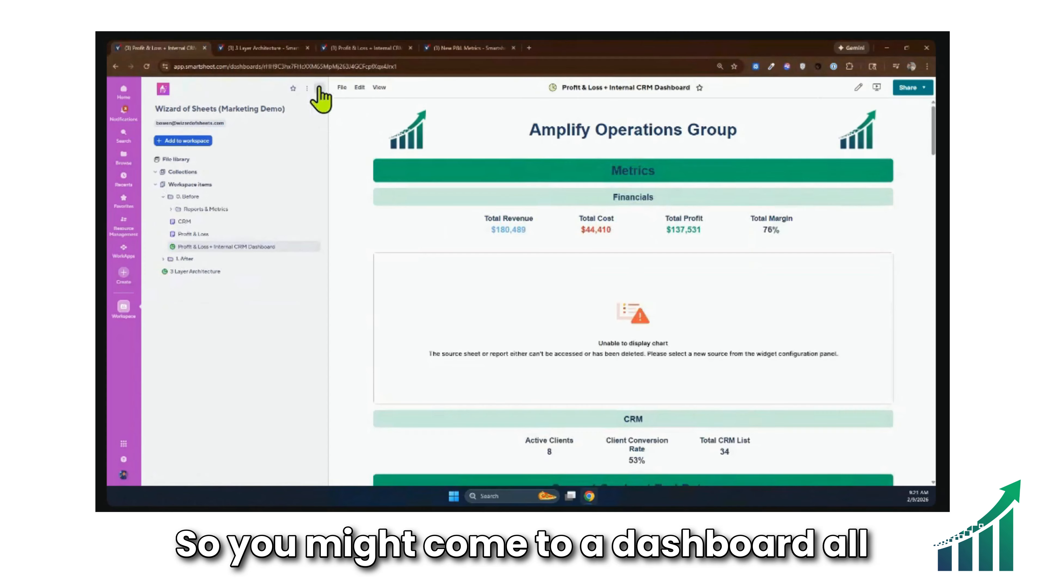
Hide the workspace navigation and review the broken chart widgets in the Financials and Earnings Trend sections of the Profit & Loss + Internal CRM Dashboard.
{"action": "left_click", "coordinate": [320, 89]}
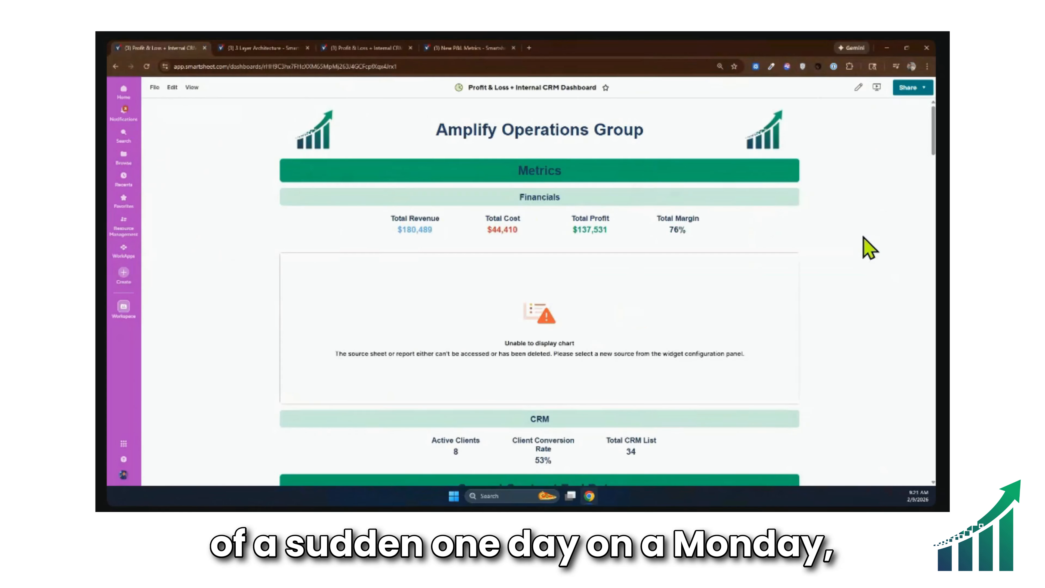
{"action": "scroll", "coordinate": [563, 329], "scroll_direction": "down", "scroll_amount": 1}
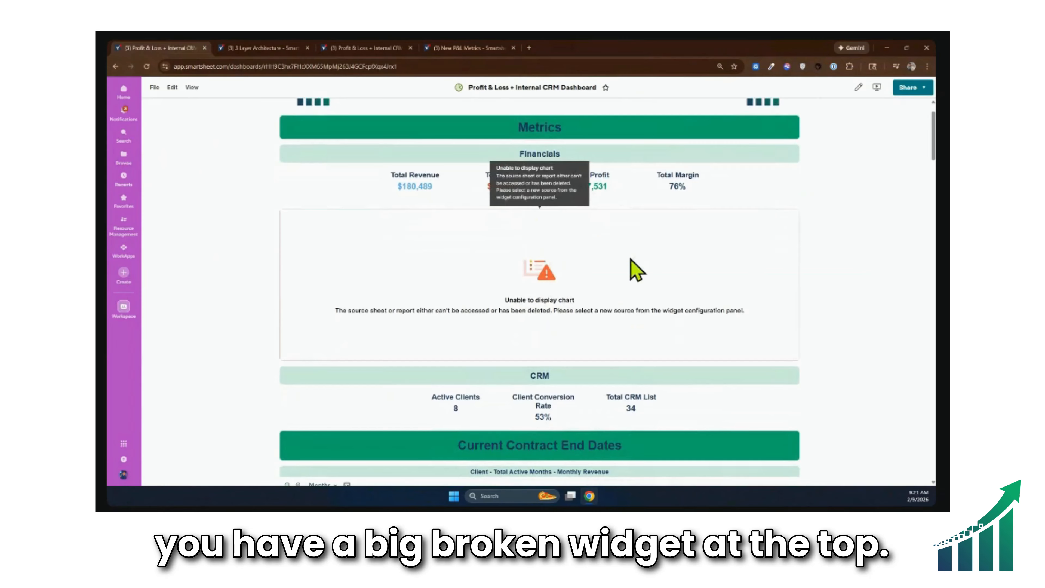
{"action": "scroll", "coordinate": [719, 320], "scroll_direction": "down", "scroll_amount": 5}
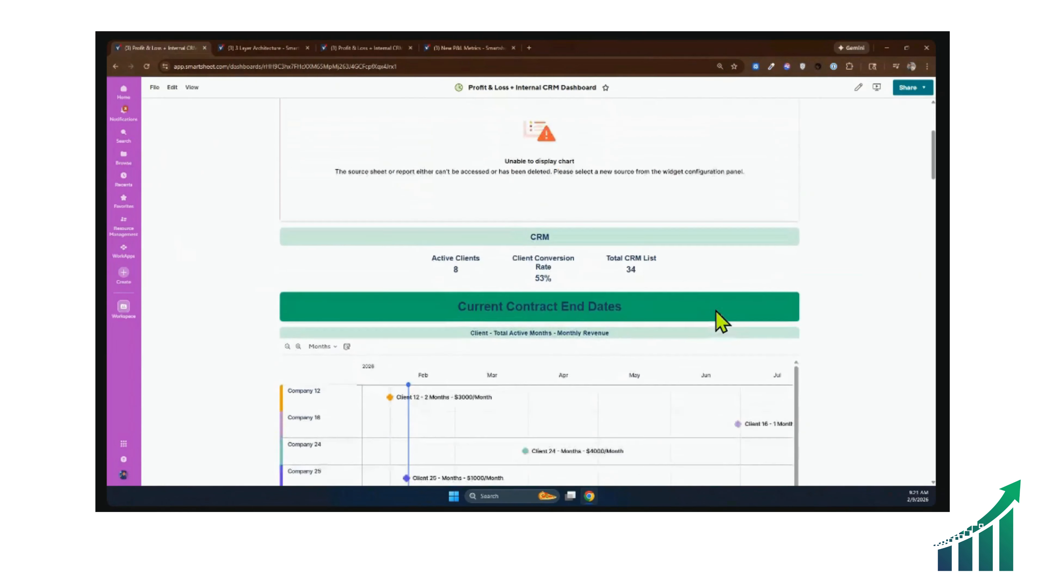
{"action": "scroll", "coordinate": [845, 305], "scroll_direction": "down", "scroll_amount": 7}
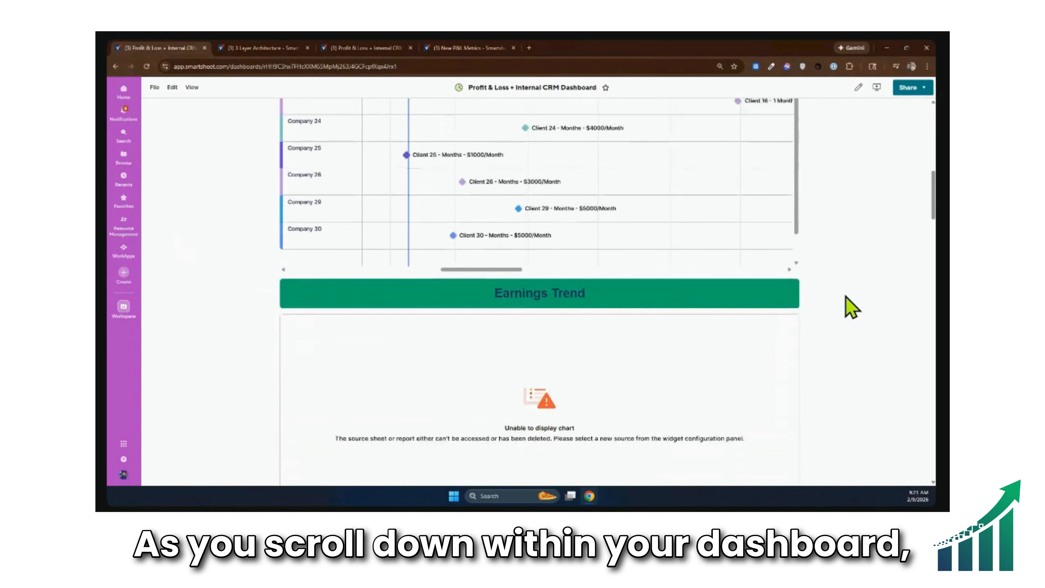
{"action": "scroll", "coordinate": [850, 307], "scroll_direction": "down", "scroll_amount": 1}
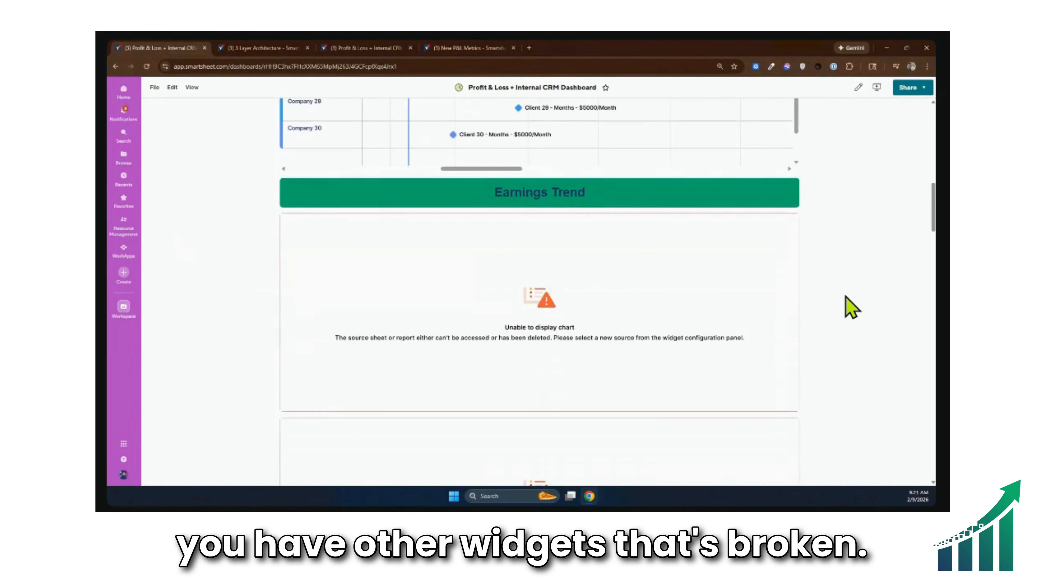
{"action": "scroll", "coordinate": [851, 307], "scroll_direction": "down", "scroll_amount": 2}
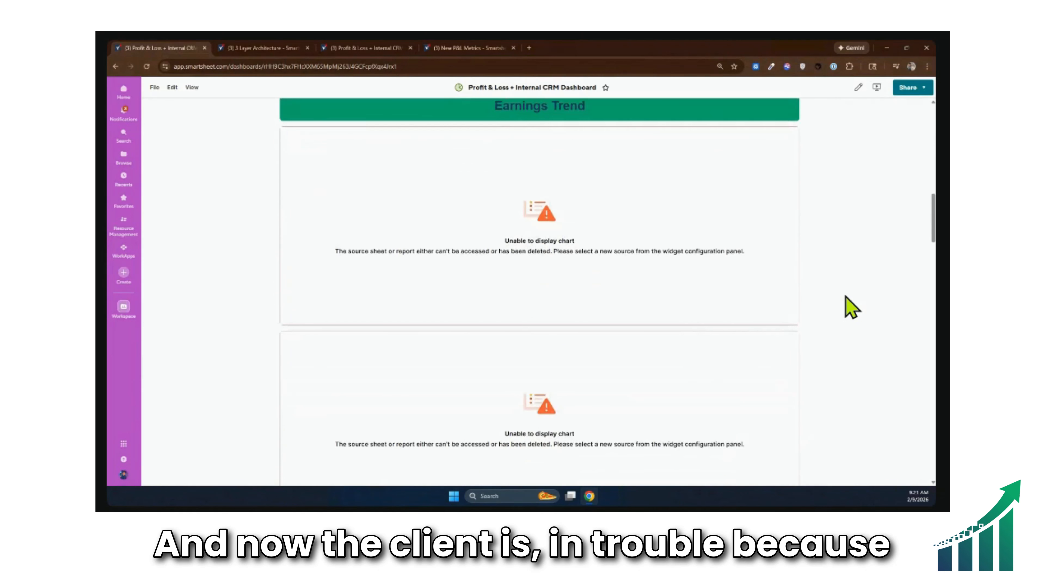
{"action": "scroll", "coordinate": [851, 306], "scroll_direction": "down", "scroll_amount": 2}
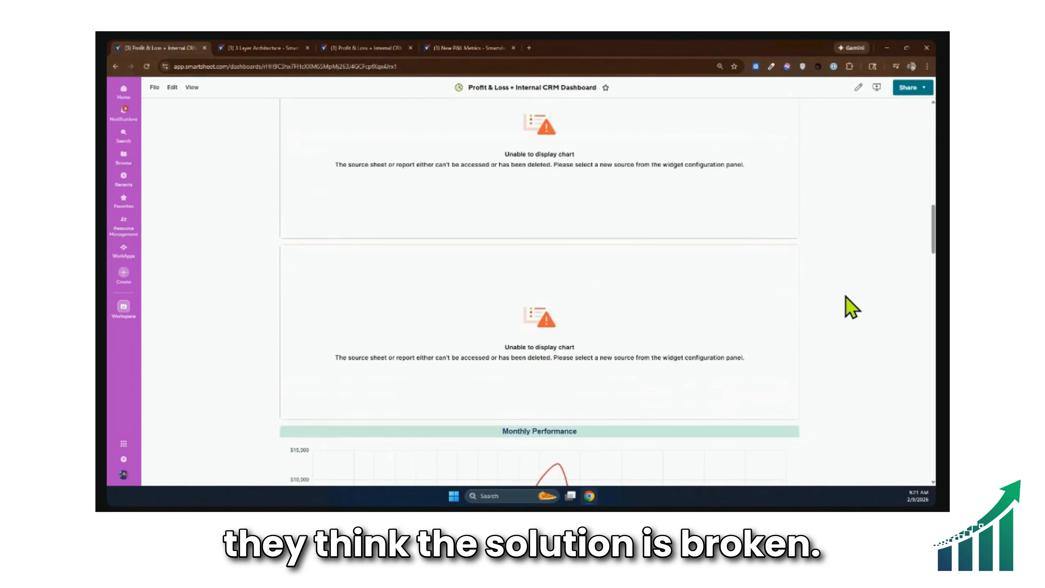
{"action": "scroll", "coordinate": [842, 293], "scroll_direction": "up", "scroll_amount": 1}
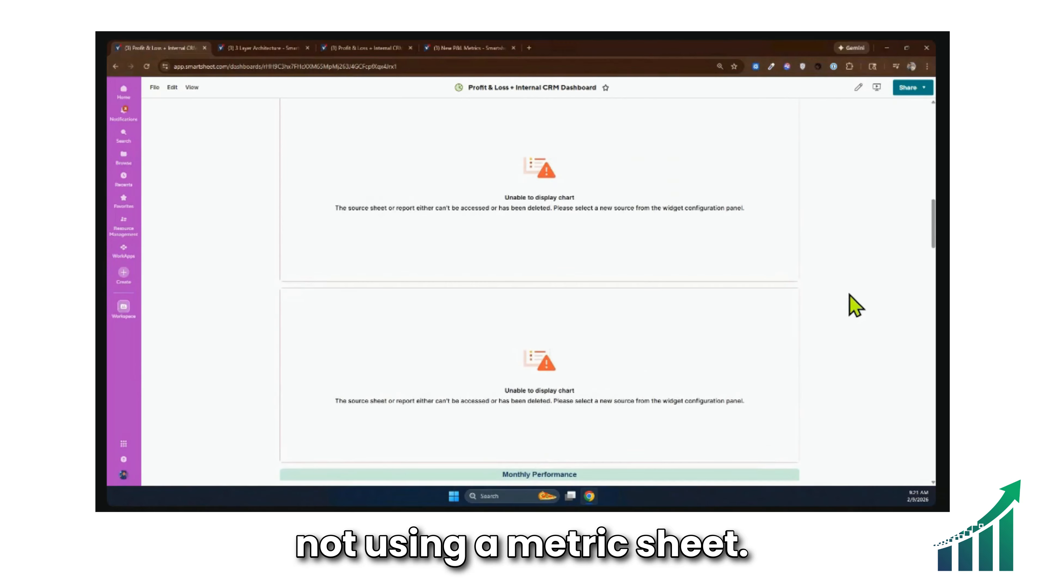
Switch to the other open copy of the Profit & Loss + Internal CRM Dashboard and review its Financials and CRM sections.
{"action": "left_click", "coordinate": [368, 46]}
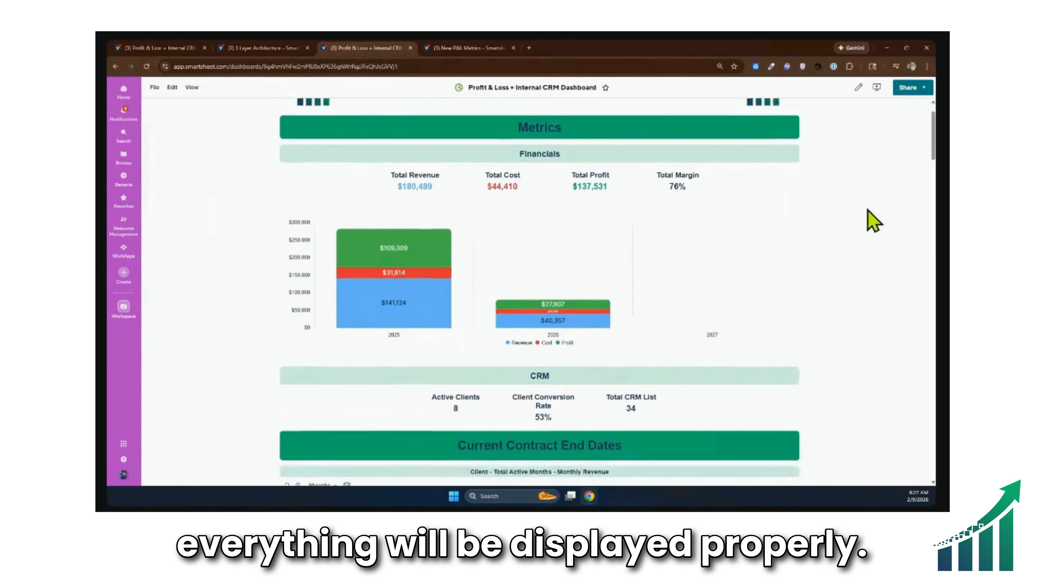
{"action": "scroll", "coordinate": [892, 236], "scroll_direction": "down", "scroll_amount": 5}
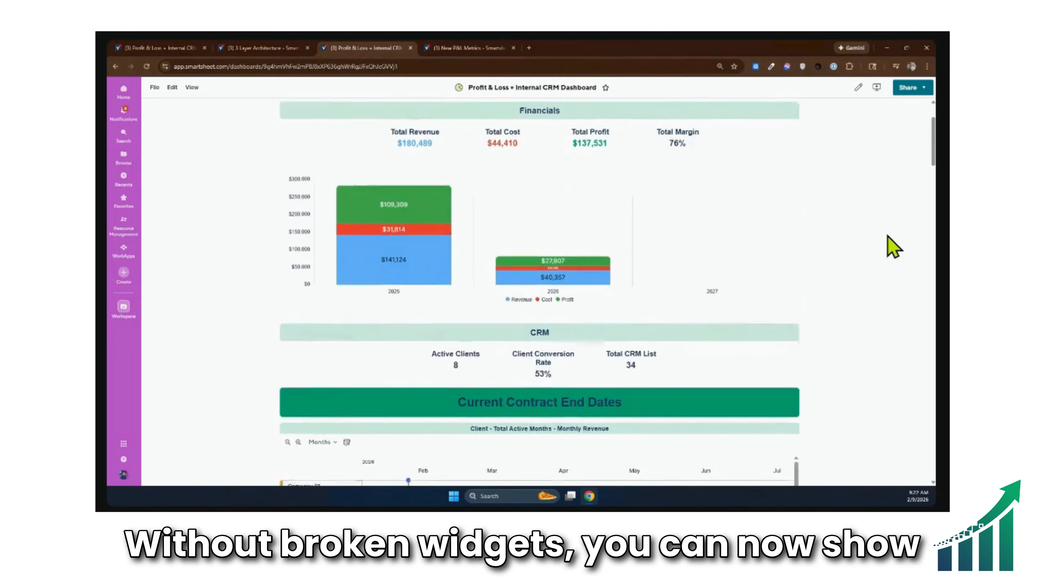
{"action": "scroll", "coordinate": [892, 247], "scroll_direction": "down", "scroll_amount": 10}
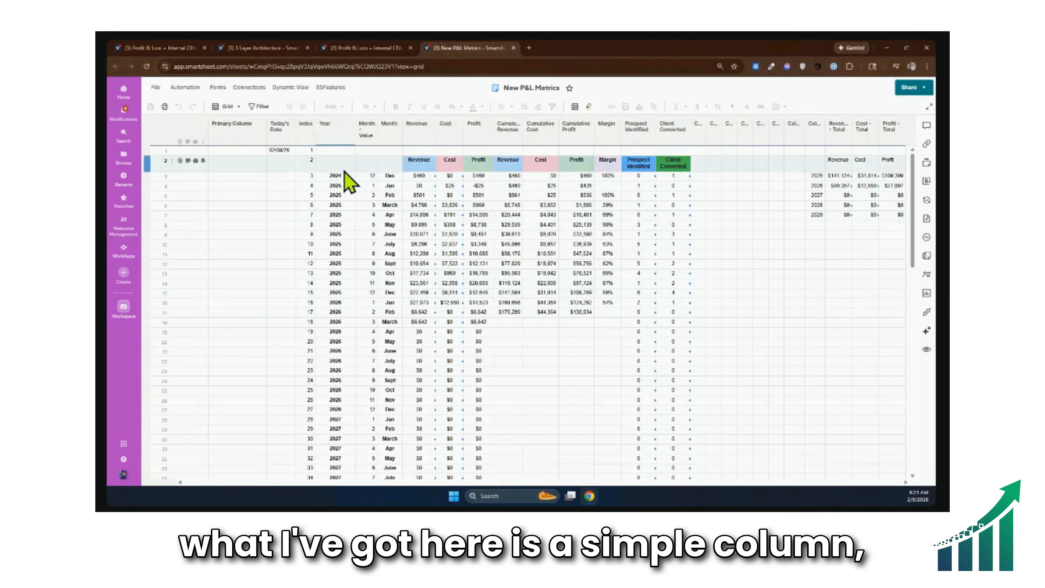
Select the Year, Month Value and Month columns together in the New P&L Metrics sheet.
{"action": "left_click", "coordinate": [338, 130]}
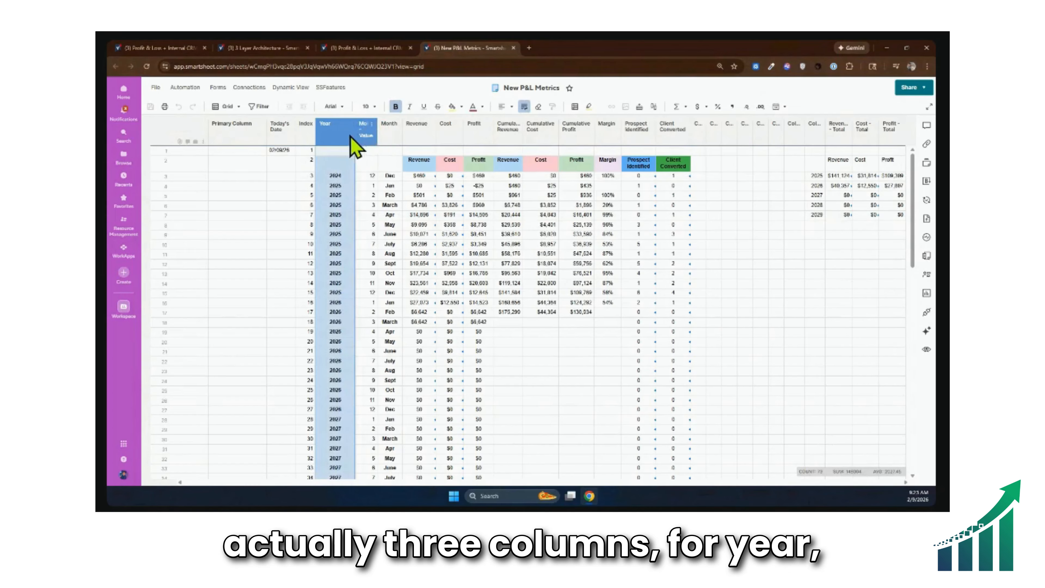
{"action": "left_click", "coordinate": [350, 138]}
{"action": "left_click", "coordinate": [375, 135], "text": "shift"}
{"action": "left_click", "coordinate": [389, 132], "text": "shift"}
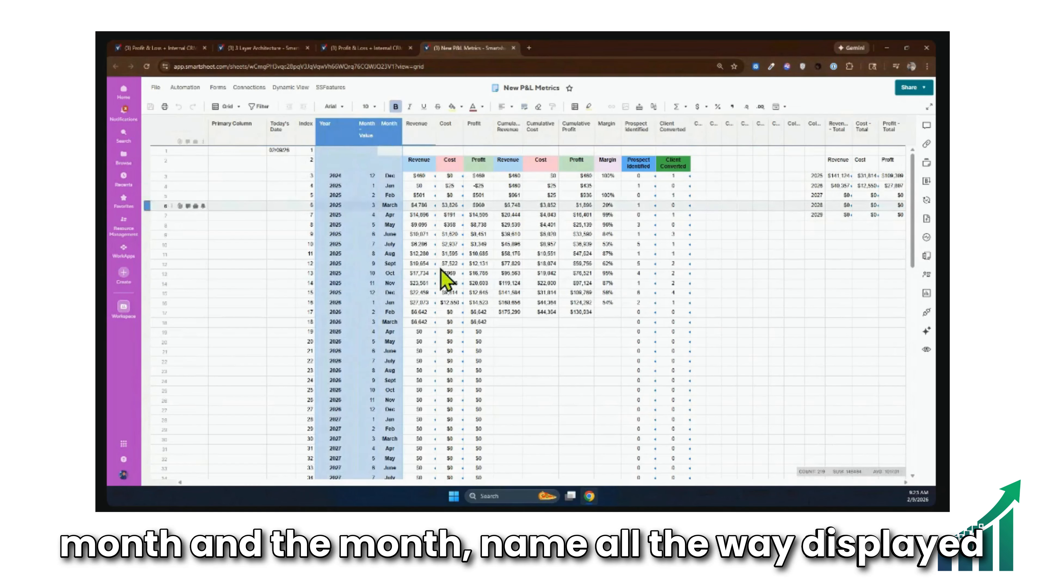
Examine the prebuilt year and month rows through December 2030 and return to the first rows of the sheet.
{"action": "scroll", "coordinate": [397, 267], "scroll_direction": "down", "scroll_amount": 1}
{"action": "scroll", "coordinate": [401, 238], "scroll_direction": "down", "scroll_amount": 6}
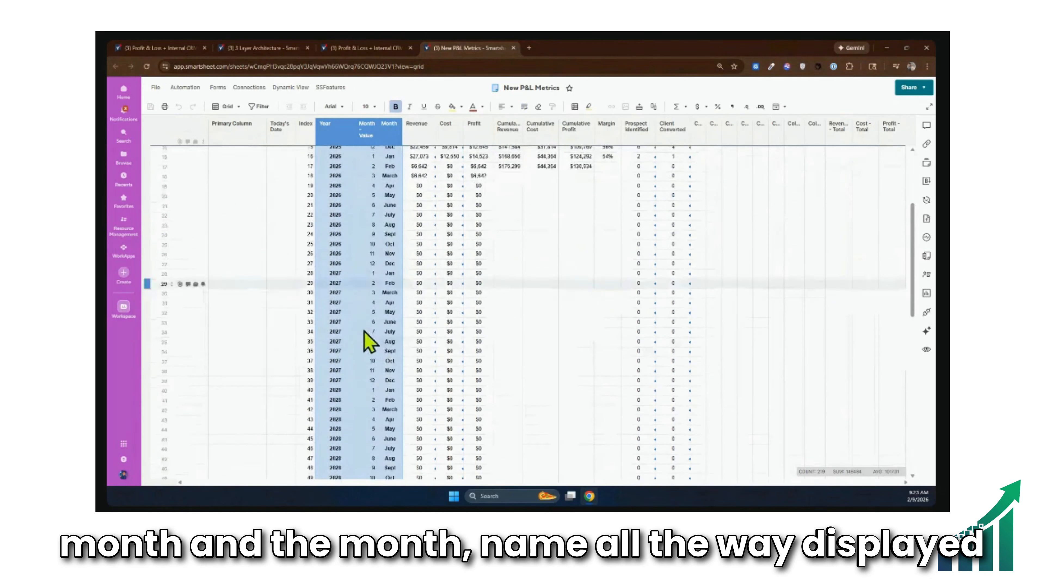
{"action": "scroll", "coordinate": [361, 289], "scroll_direction": "down", "scroll_amount": 5}
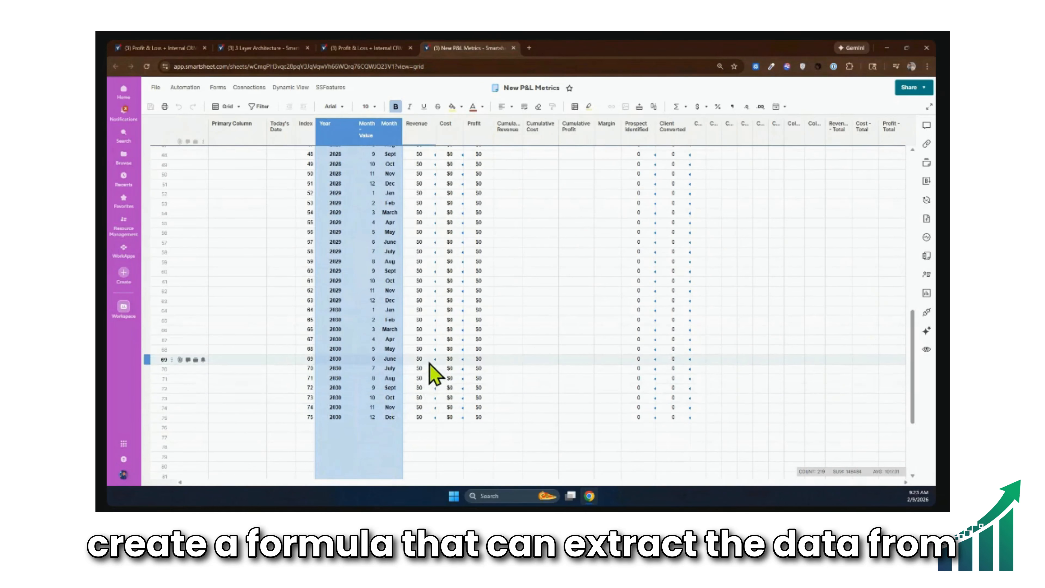
{"action": "scroll", "coordinate": [431, 349], "scroll_direction": "up", "scroll_amount": 5}
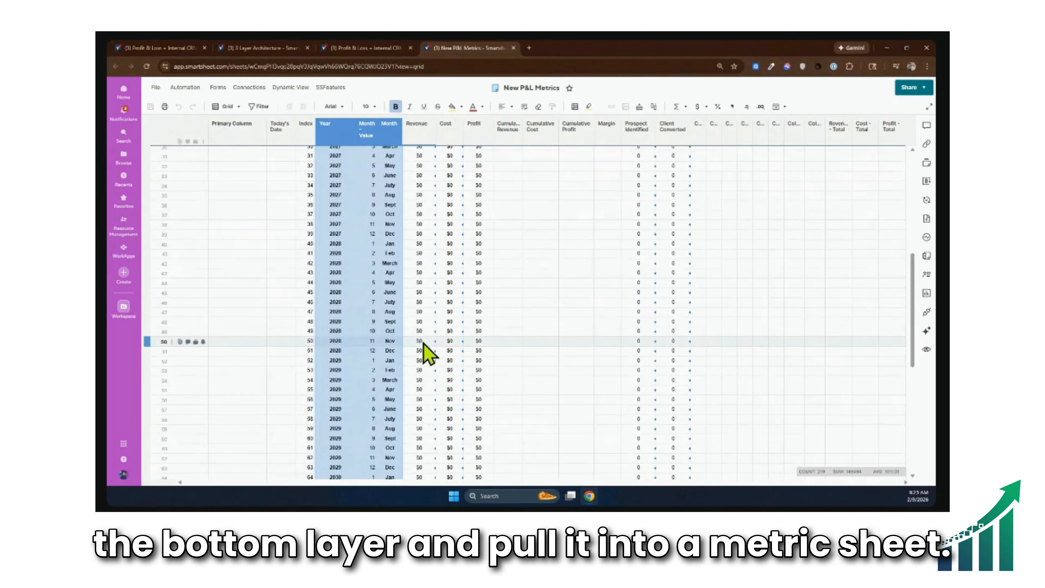
{"action": "scroll", "coordinate": [436, 350], "scroll_direction": "up", "scroll_amount": 4}
{"action": "scroll", "coordinate": [486, 270], "scroll_direction": "up", "scroll_amount": 3}
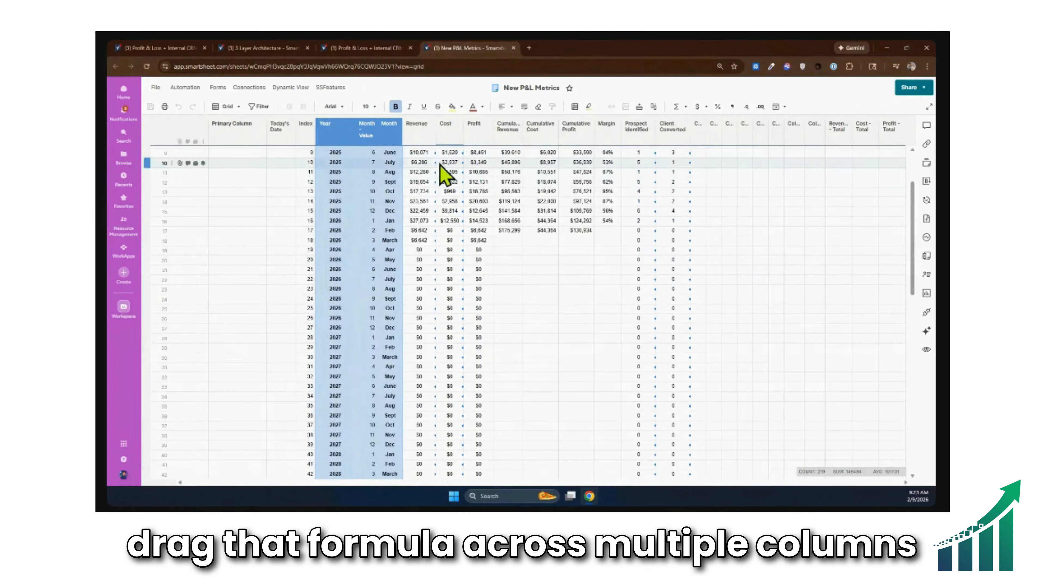
{"action": "scroll", "coordinate": [431, 346], "scroll_direction": "down", "scroll_amount": 5}
{"action": "scroll", "coordinate": [428, 354], "scroll_direction": "up", "scroll_amount": 1}
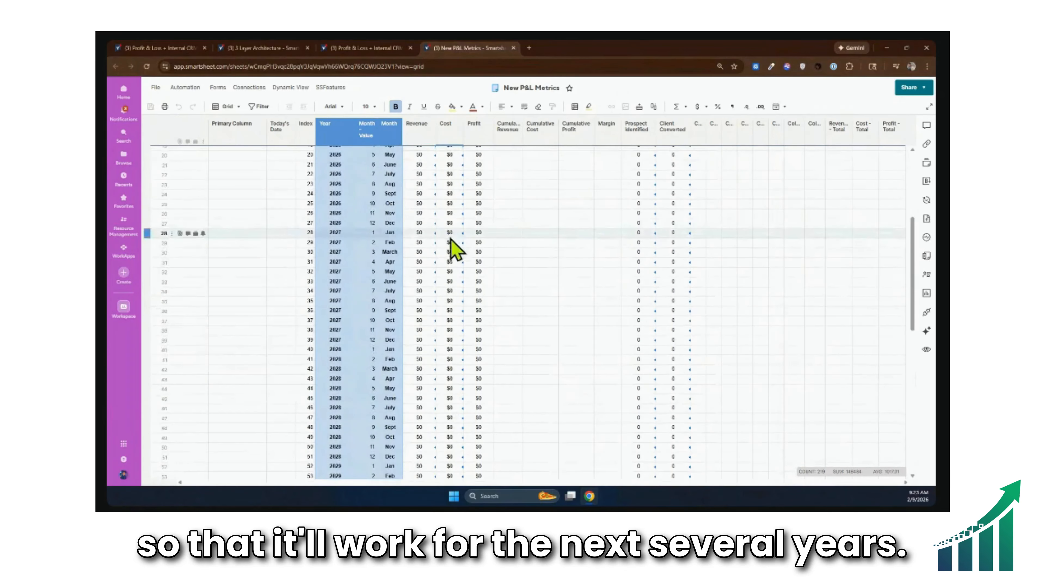
{"action": "scroll", "coordinate": [417, 409], "scroll_direction": "up", "scroll_amount": 6}
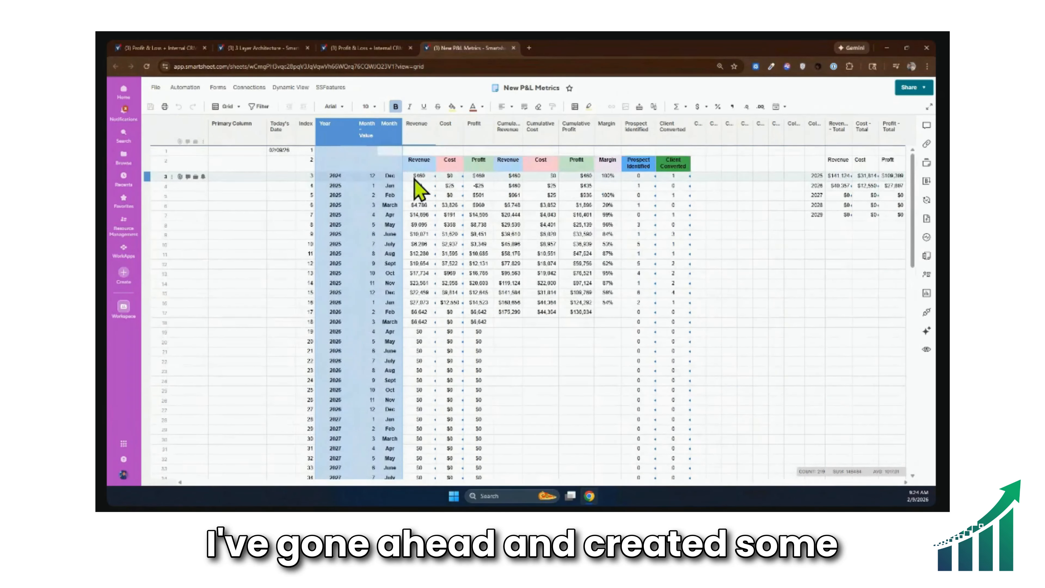
Clear the Revenue and Cost formulas in all rows below December 2024.
{"action": "left_click_drag", "start_coordinate": [419, 185], "coordinate": [448, 392]}
{"action": "key", "text": "Delete"}
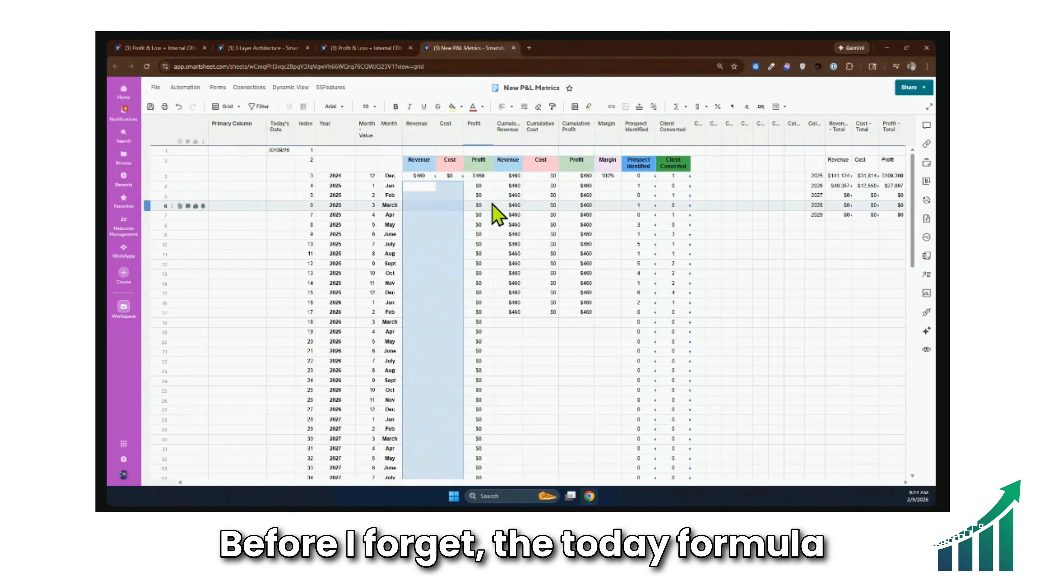
Try a TODAY formula in the second row of the Today's Date column, cancel it and select the date cell above.
{"action": "left_click", "coordinate": [290, 170]}
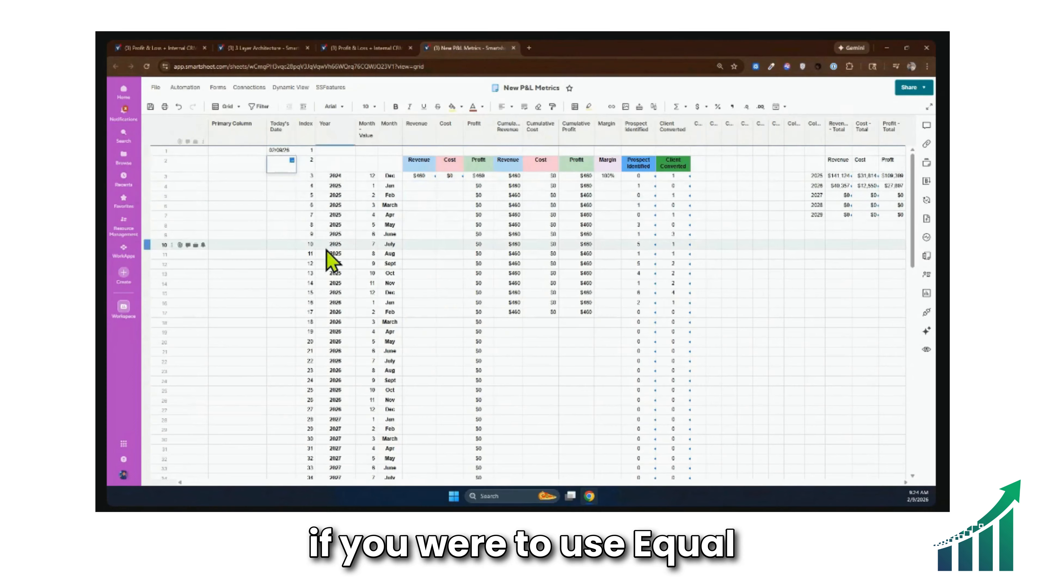
{"action": "type", "text": "=TODAY("}
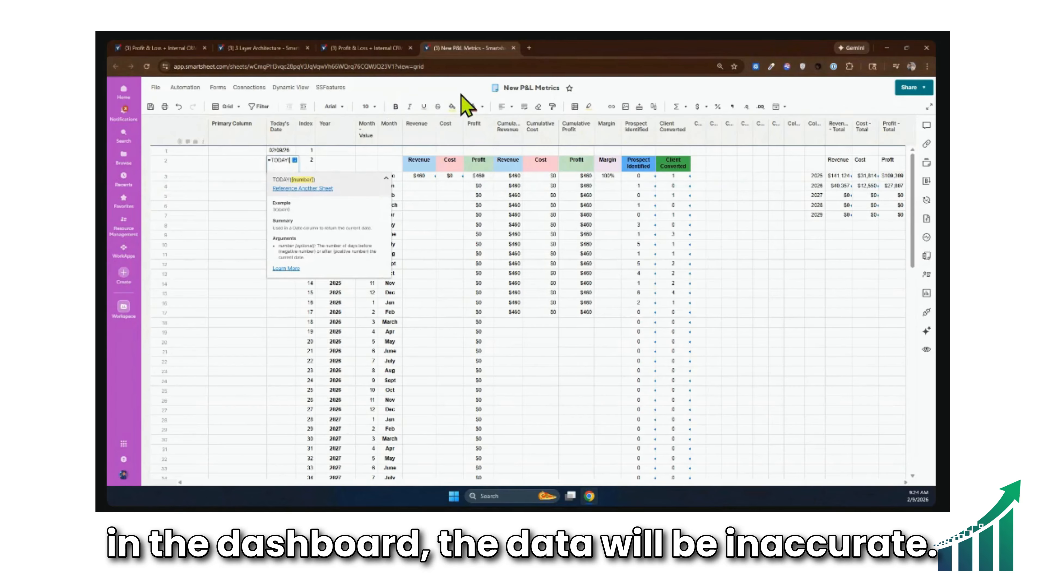
{"action": "key", "text": "Escape"}
{"action": "left_click", "coordinate": [285, 151]}
{"action": "left_click", "coordinate": [280, 161]}
{"action": "left_click", "coordinate": [277, 152]}
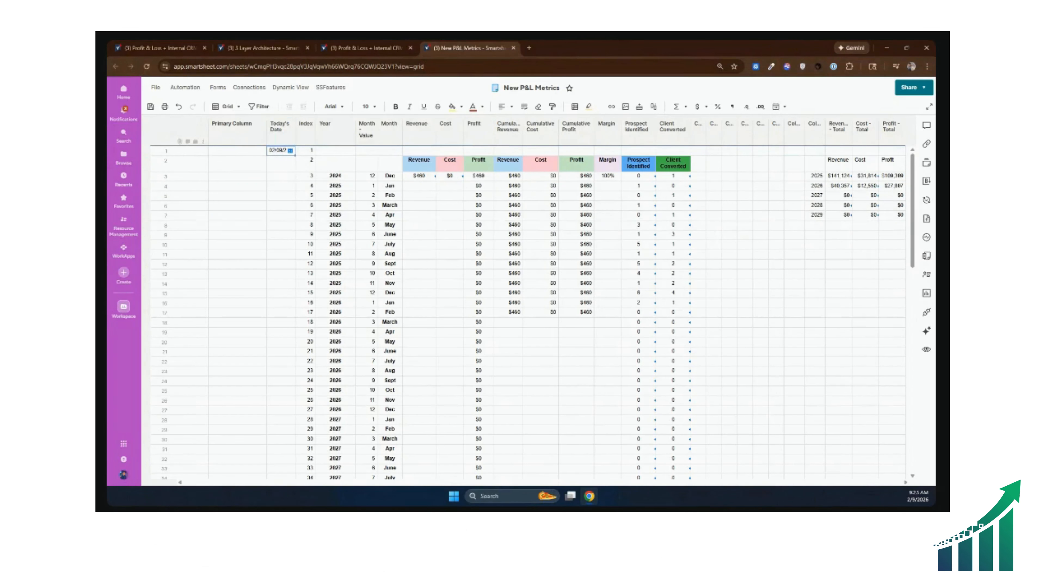
Examine the SUMIFS formula in the December 2024 Revenue cell and leave it without editing.
{"action": "double_click", "coordinate": [416, 174]}
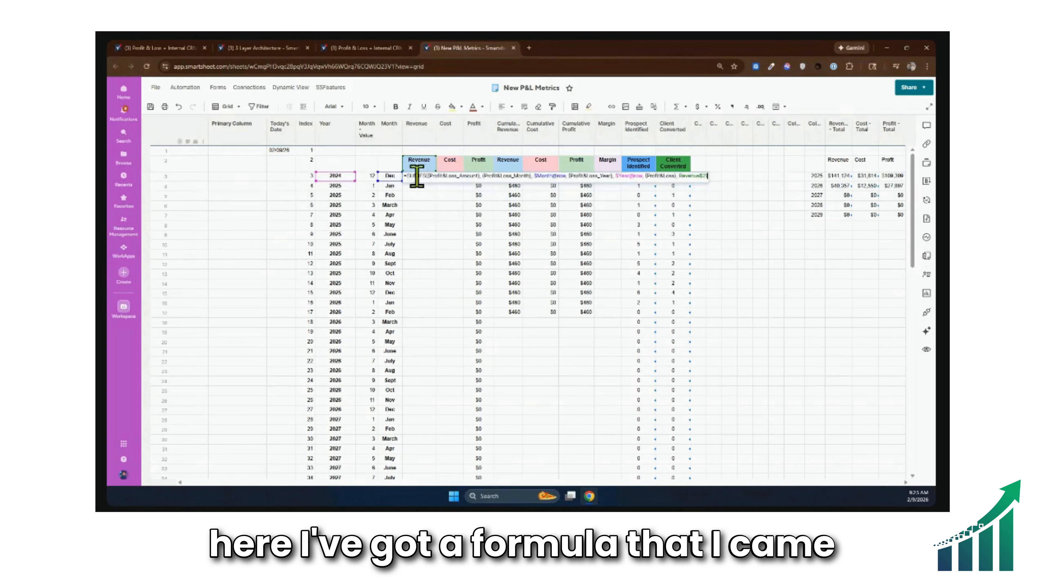
{"action": "left_click_drag", "start_coordinate": [409, 175], "coordinate": [494, 175]}
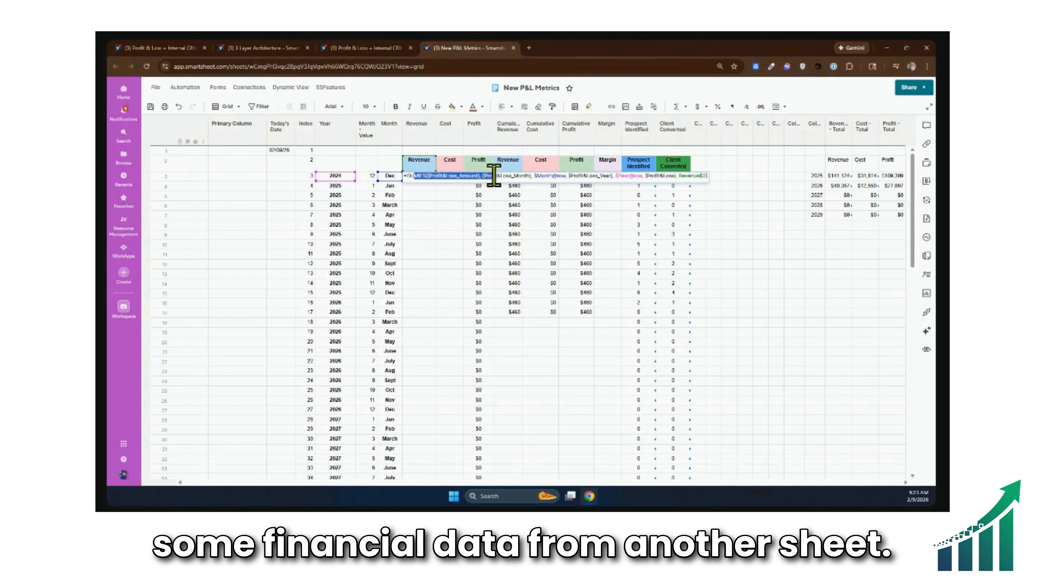
{"action": "left_click", "coordinate": [442, 215]}
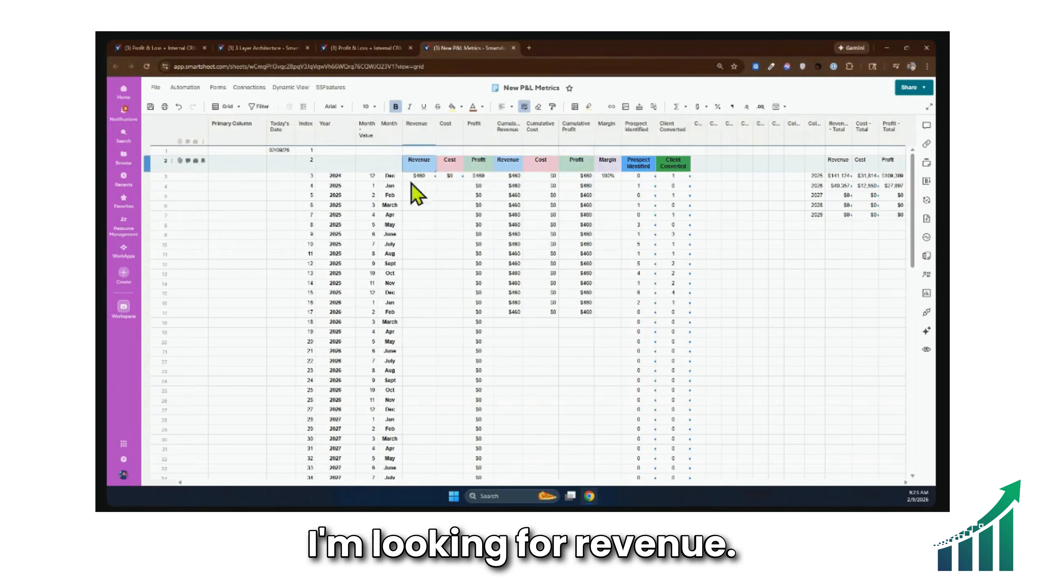
Open the Profit & Loss sheet from the 1. After folder without saving the metrics changes, and highlight its Amount and Profit & Loss columns.
{"action": "left_click", "coordinate": [124, 307]}
{"action": "left_click", "coordinate": [217, 270]}
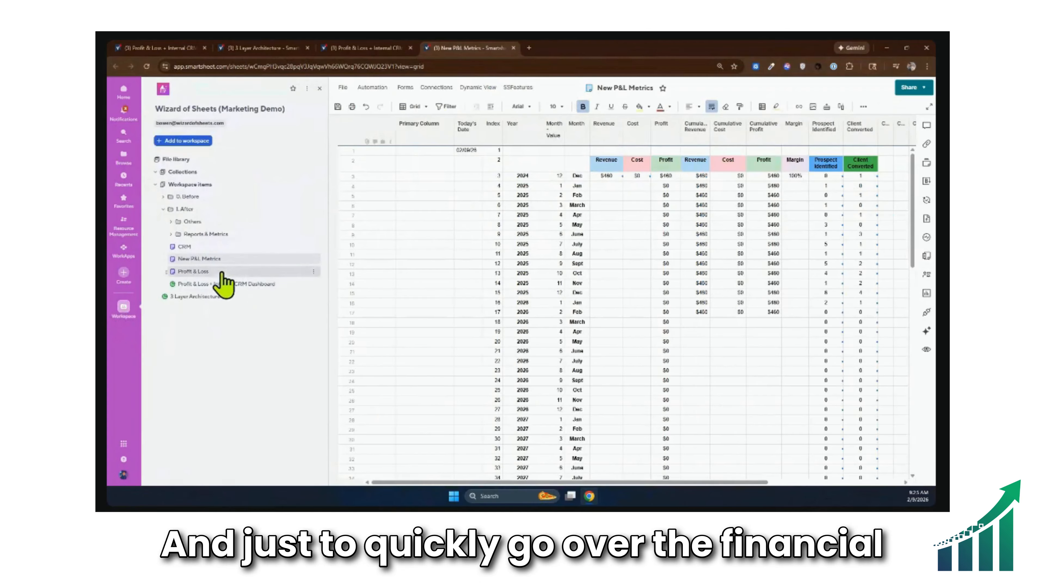
{"action": "left_click", "coordinate": [549, 322]}
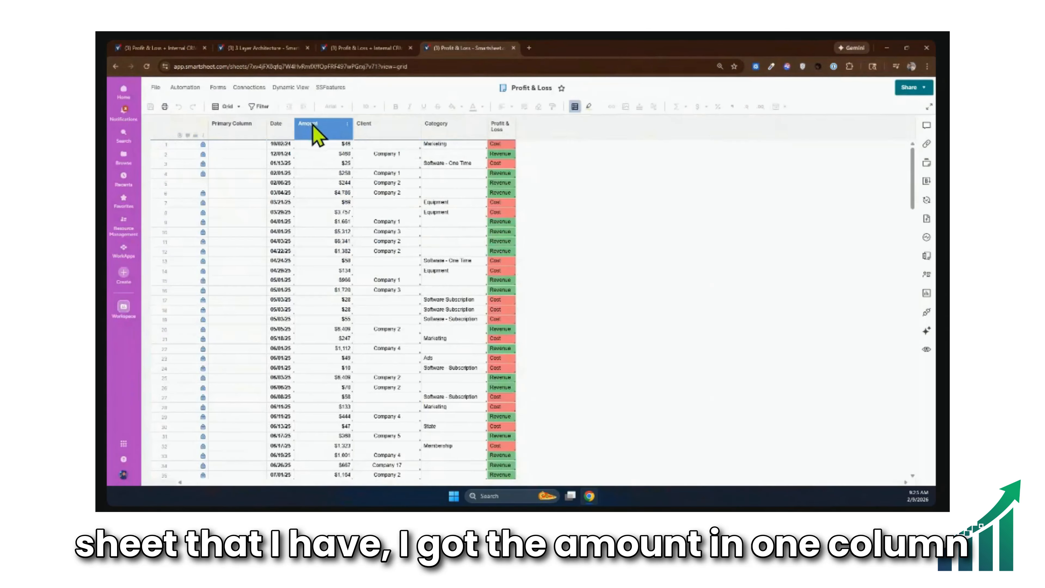
{"action": "left_click", "coordinate": [314, 126]}
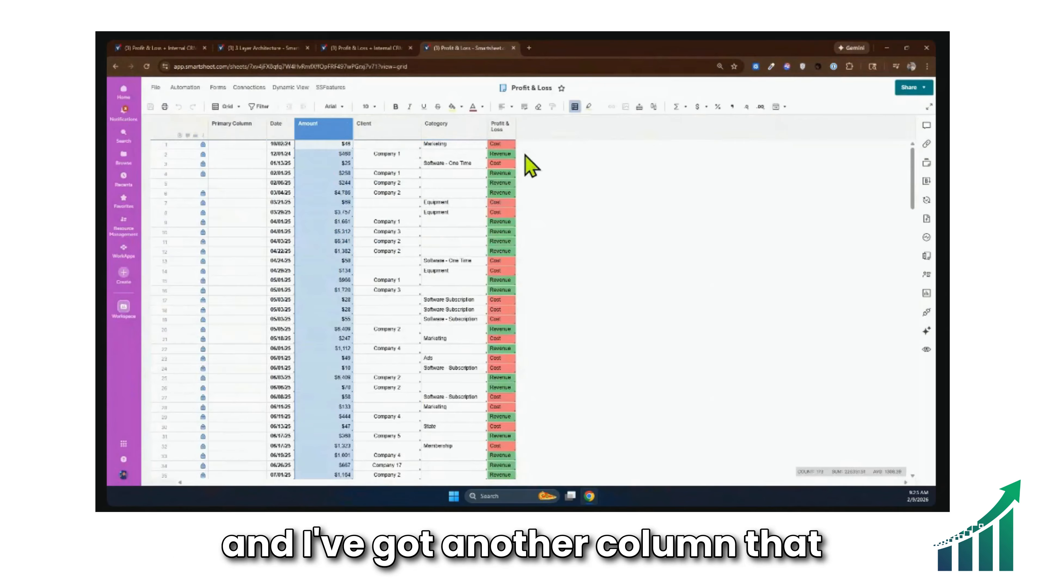
{"action": "left_click", "coordinate": [501, 128], "text": "ctrl"}
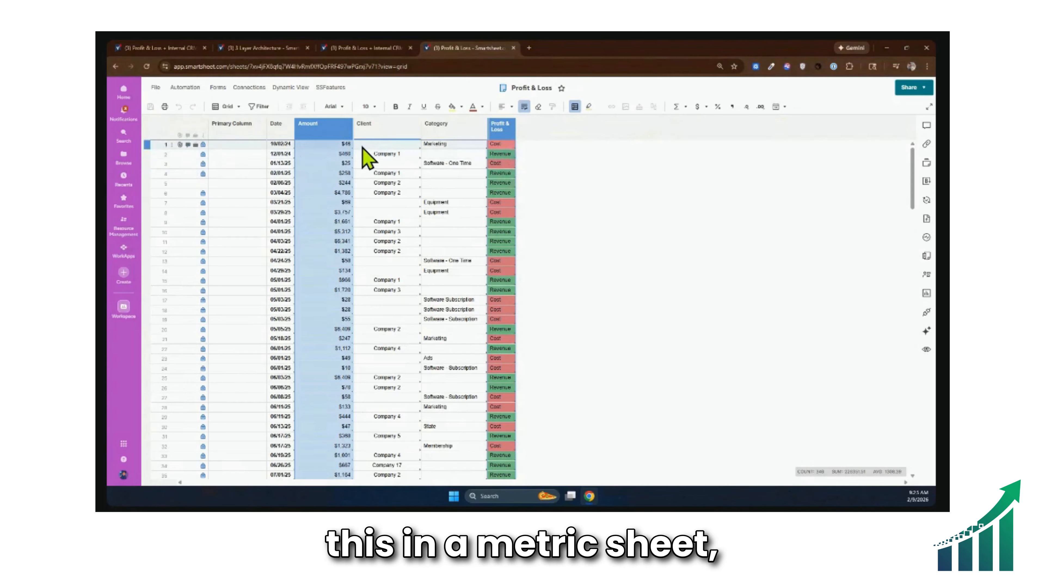
Return to the New P&L Metrics sheet and clear the Revenue and Cost formulas in all rows below December 2024.
{"action": "key", "text": "alt+Left"}
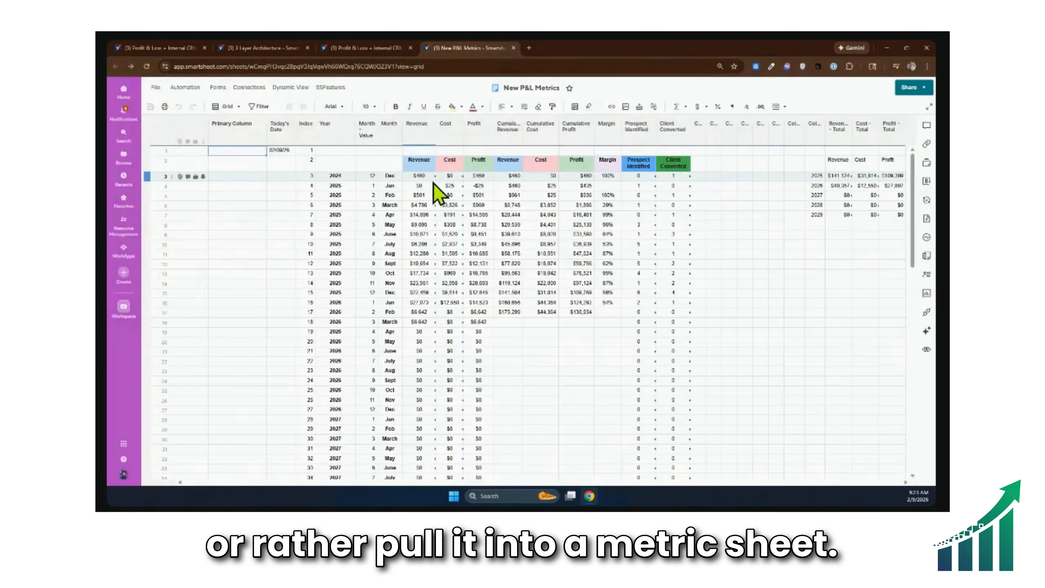
{"action": "left_click_drag", "start_coordinate": [431, 177], "coordinate": [610, 171]}
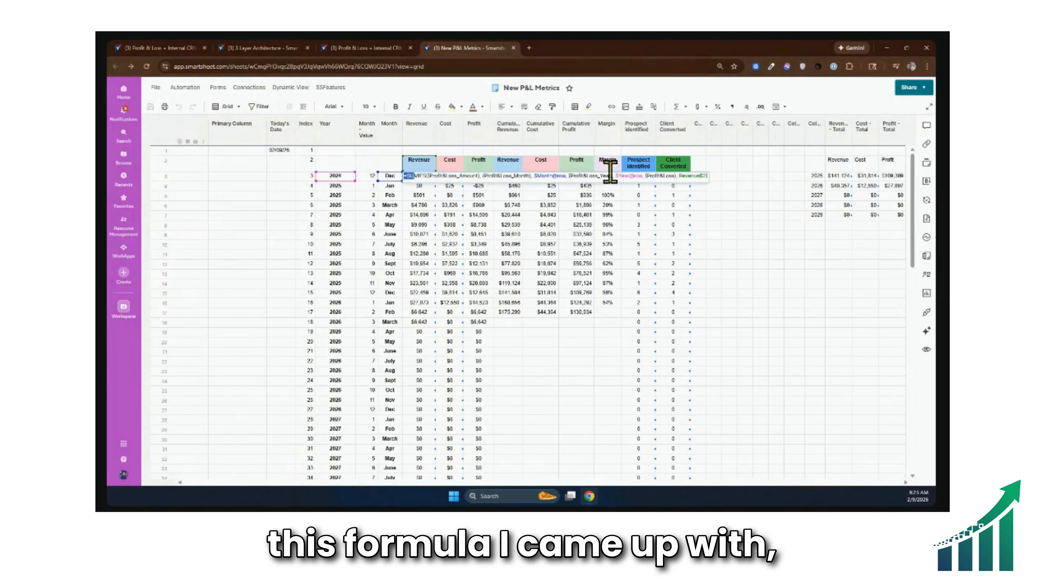
{"action": "left_click_drag", "start_coordinate": [419, 185], "coordinate": [444, 385]}
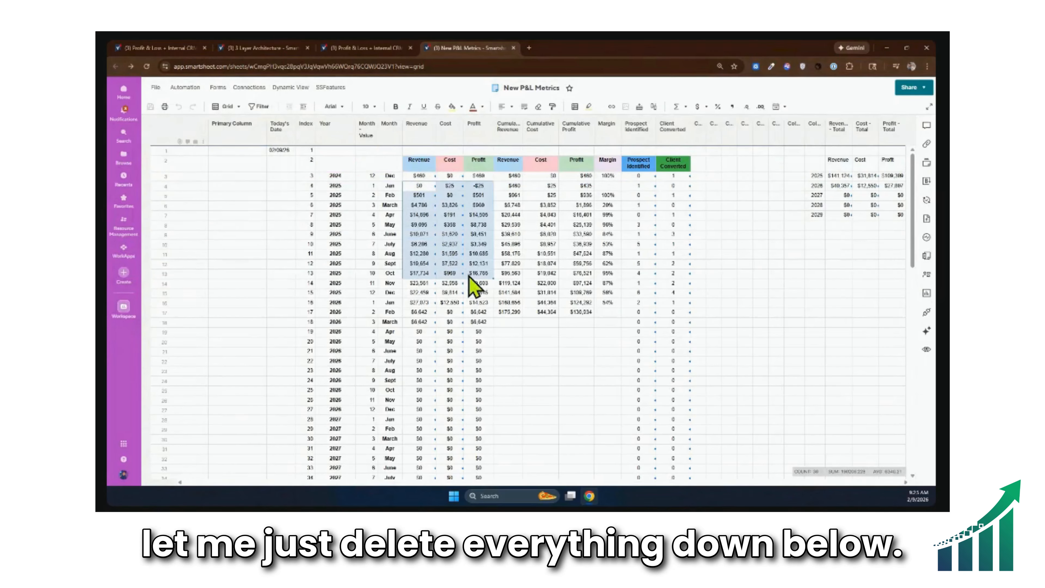
{"action": "scroll", "coordinate": [445, 354], "scroll_direction": "down", "scroll_amount": 1}
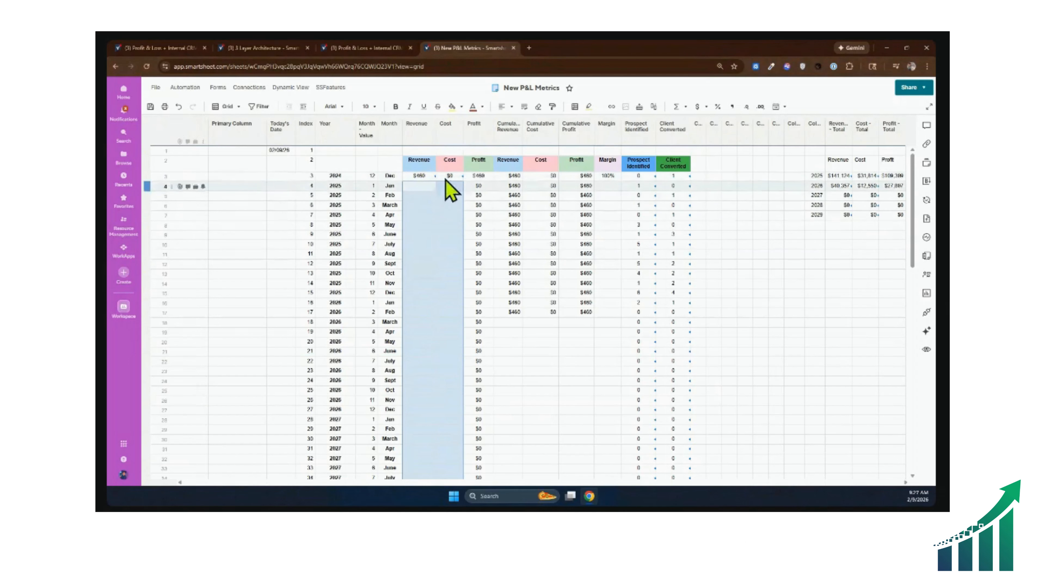
Examine the SUMIFS formulas in the December 2024 Revenue and Cost cells and leave both unedited.
{"action": "double_click", "coordinate": [419, 176]}
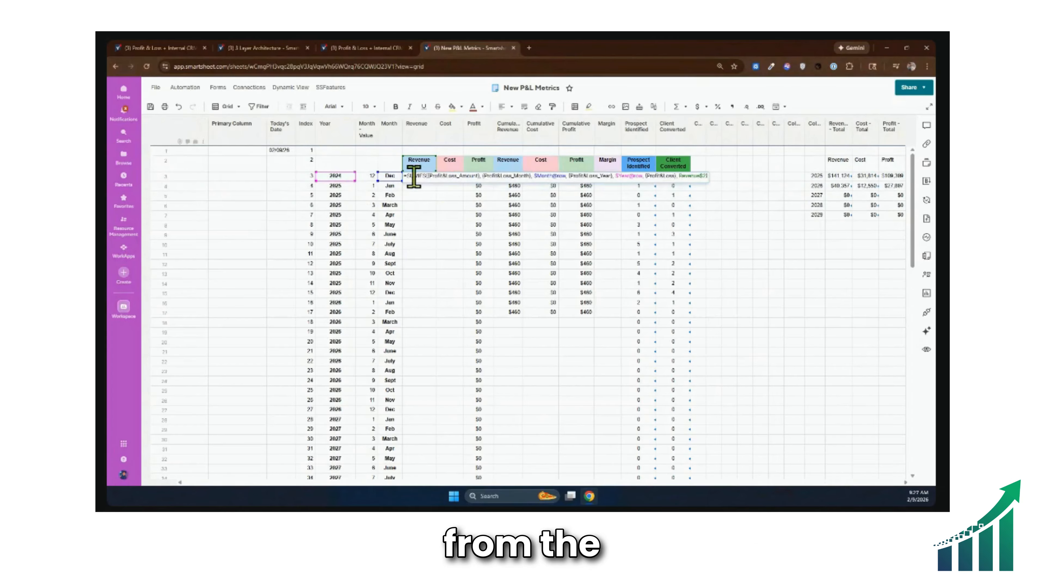
{"action": "left_click", "coordinate": [451, 215]}
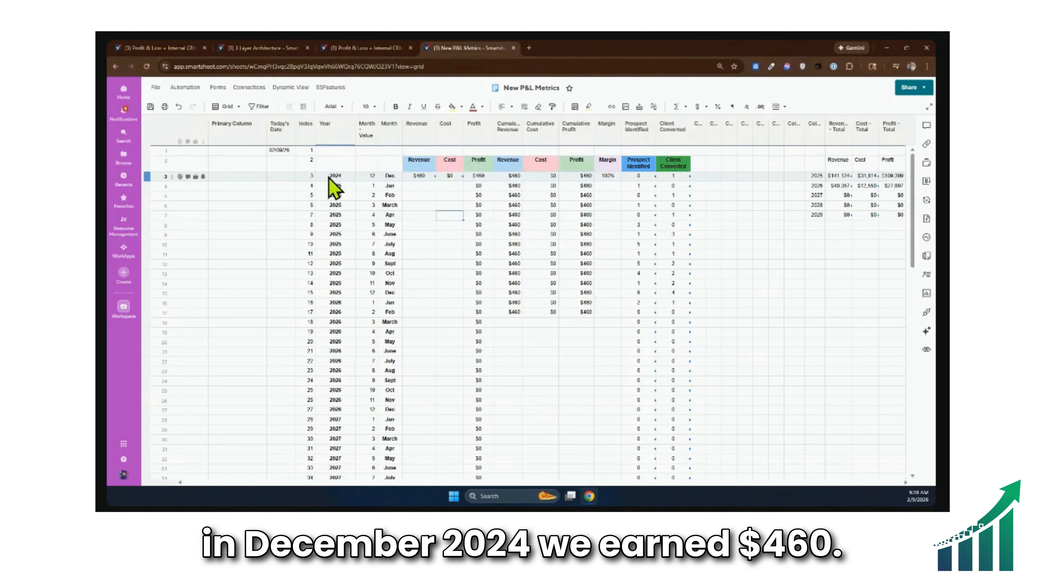
{"action": "double_click", "coordinate": [421, 175]}
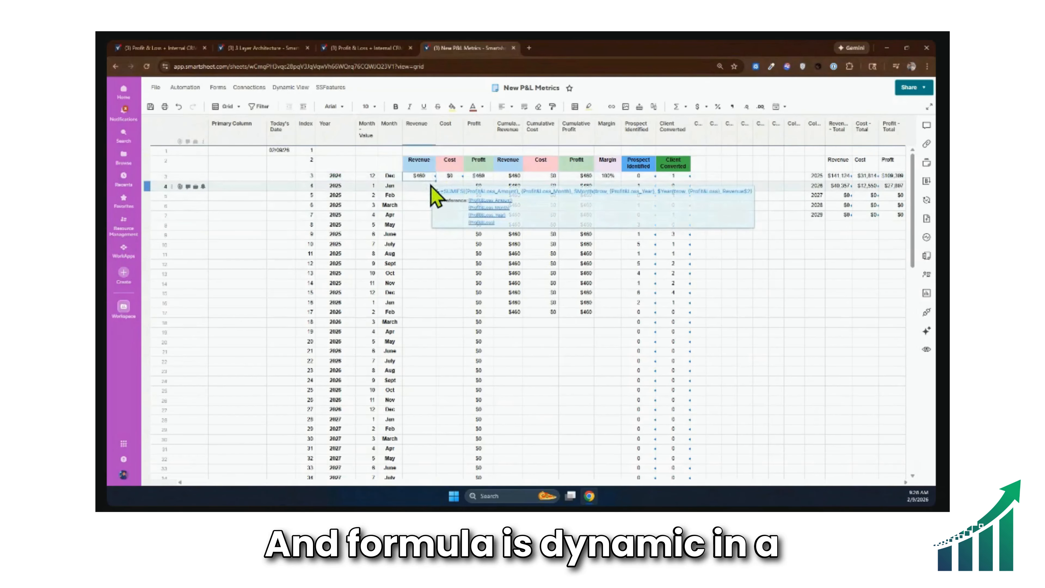
{"action": "key", "text": "Escape"}
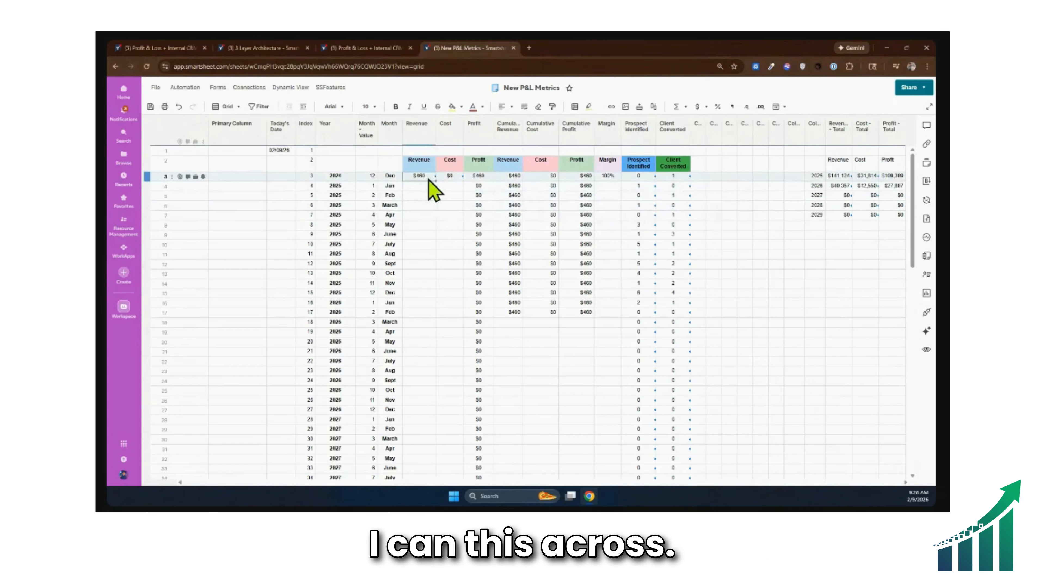
{"action": "double_click", "coordinate": [449, 175]}
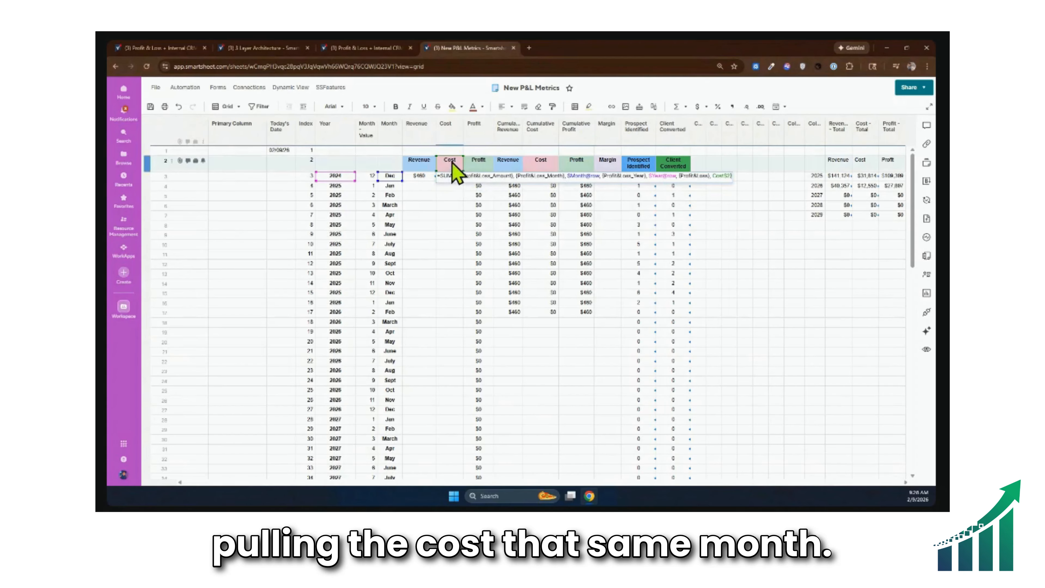
{"action": "left_click", "coordinate": [453, 227]}
Fill the December 2024 Revenue and Cost formulas down through all month rows to December 2030.
{"action": "left_click", "coordinate": [416, 177]}
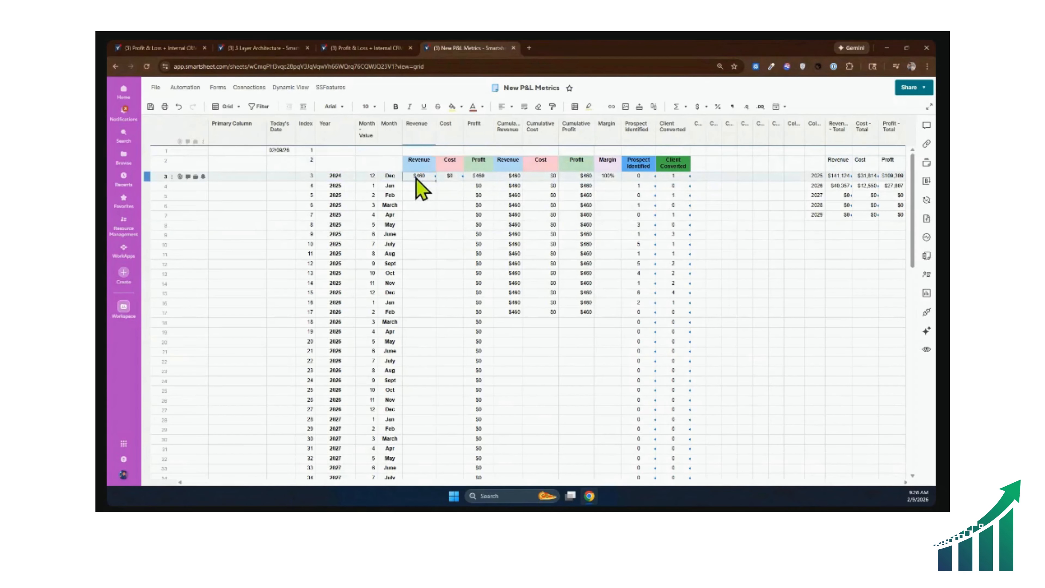
{"action": "left_click_drag", "start_coordinate": [415, 180], "coordinate": [455, 184]}
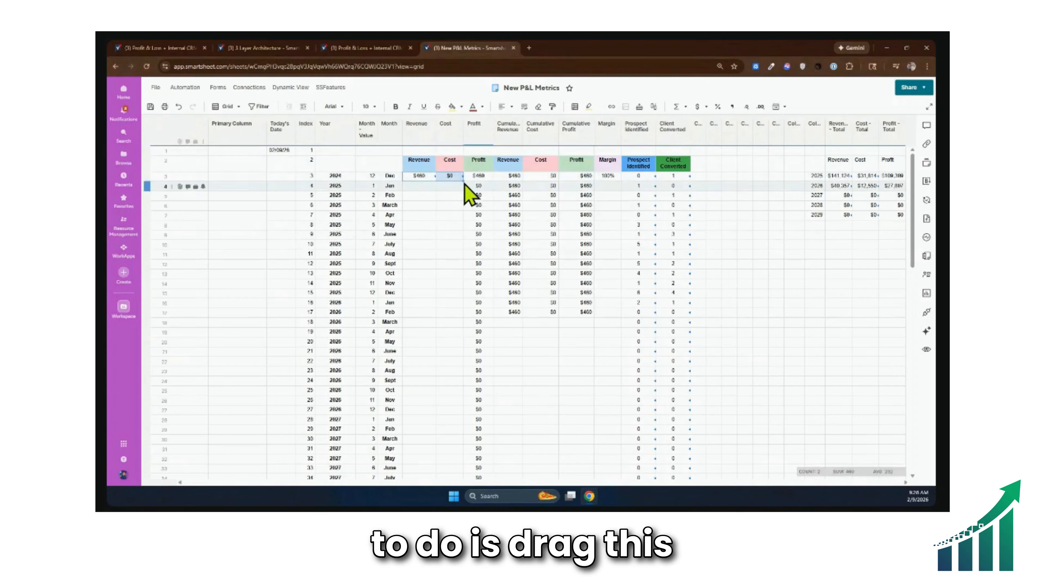
{"action": "left_click_drag", "start_coordinate": [463, 181], "coordinate": [452, 380]}
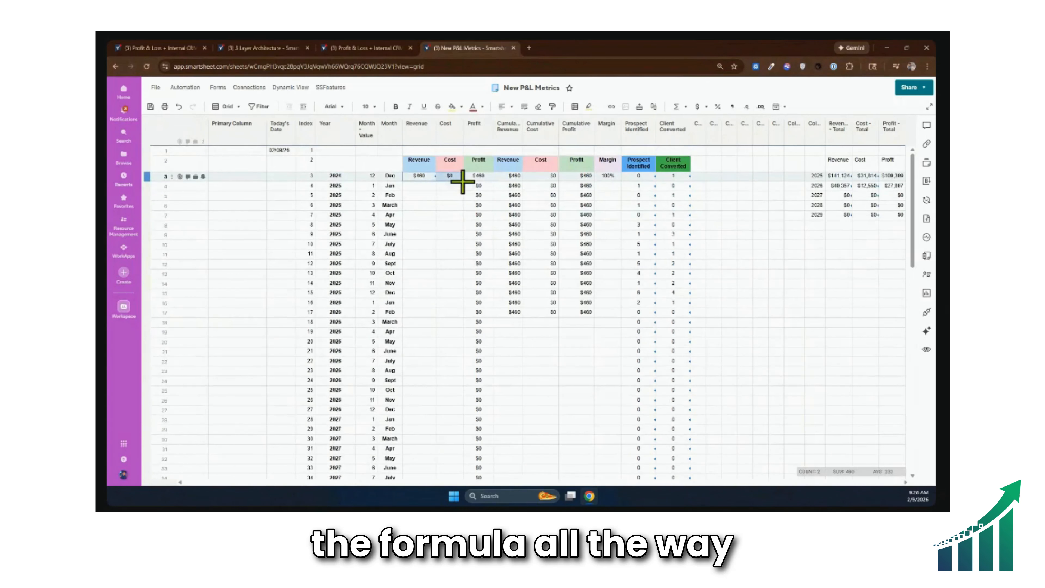
{"action": "left_click_drag", "start_coordinate": [463, 181], "coordinate": [466, 393]}
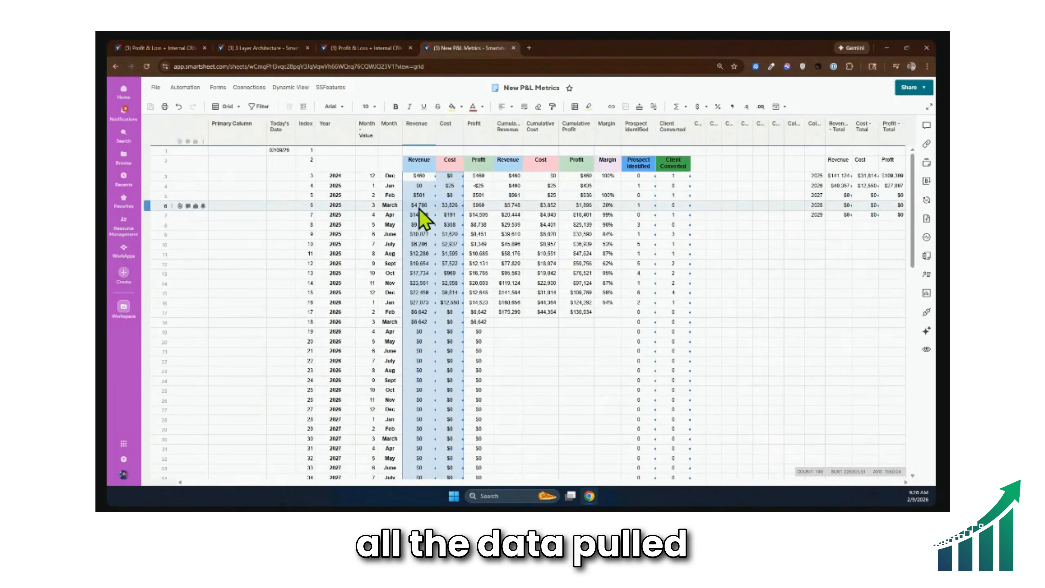
Check the filled Revenue and Cost values for the 2025 months and on down to the 2030 rows.
{"action": "left_click", "coordinate": [418, 186]}
{"action": "left_click_drag", "start_coordinate": [419, 186], "coordinate": [450, 243]}
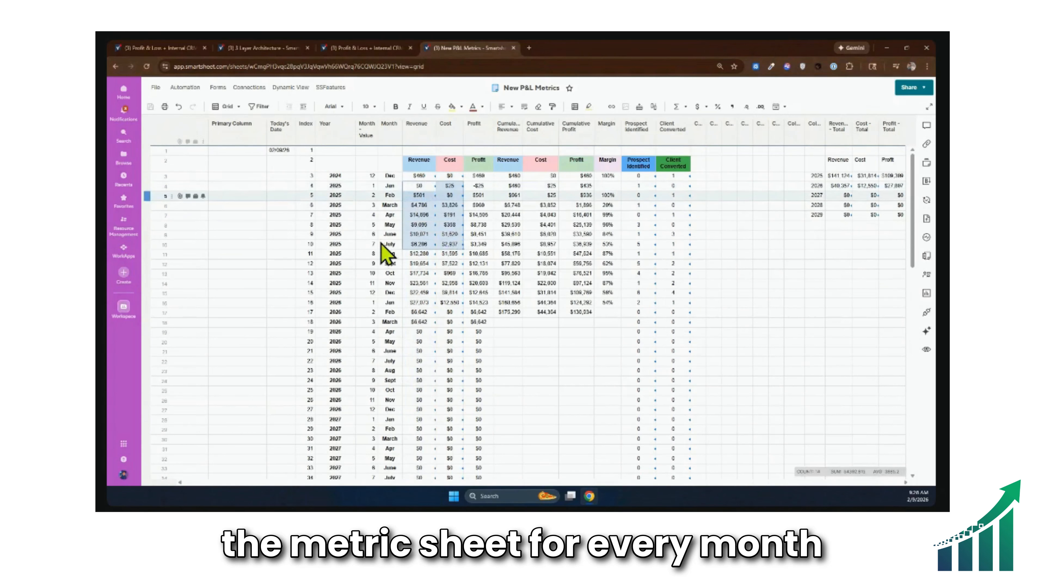
{"action": "scroll", "coordinate": [428, 370], "scroll_direction": "down", "scroll_amount": 11}
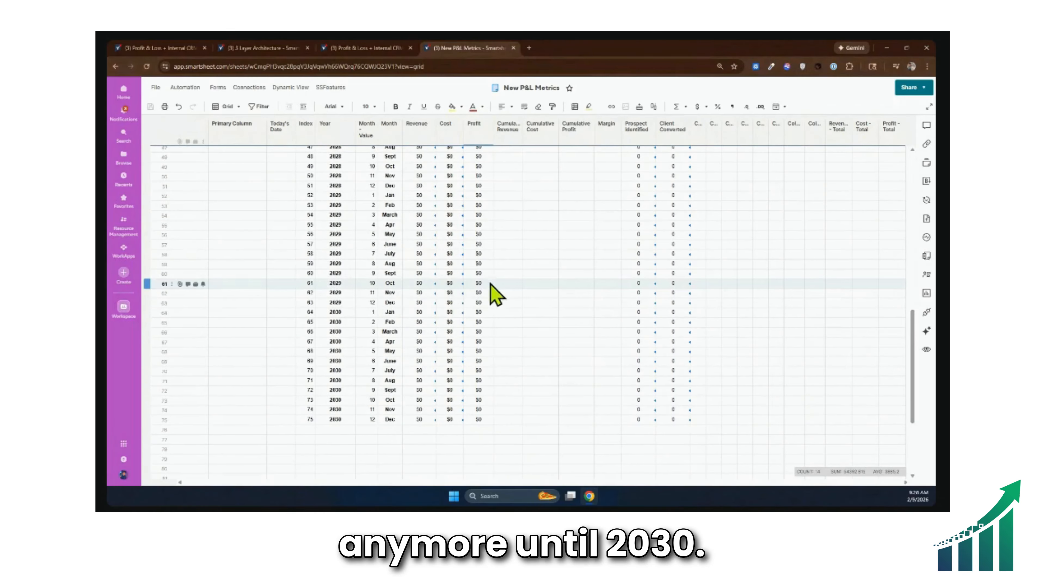
{"action": "scroll", "coordinate": [448, 408], "scroll_direction": "up", "scroll_amount": 15}
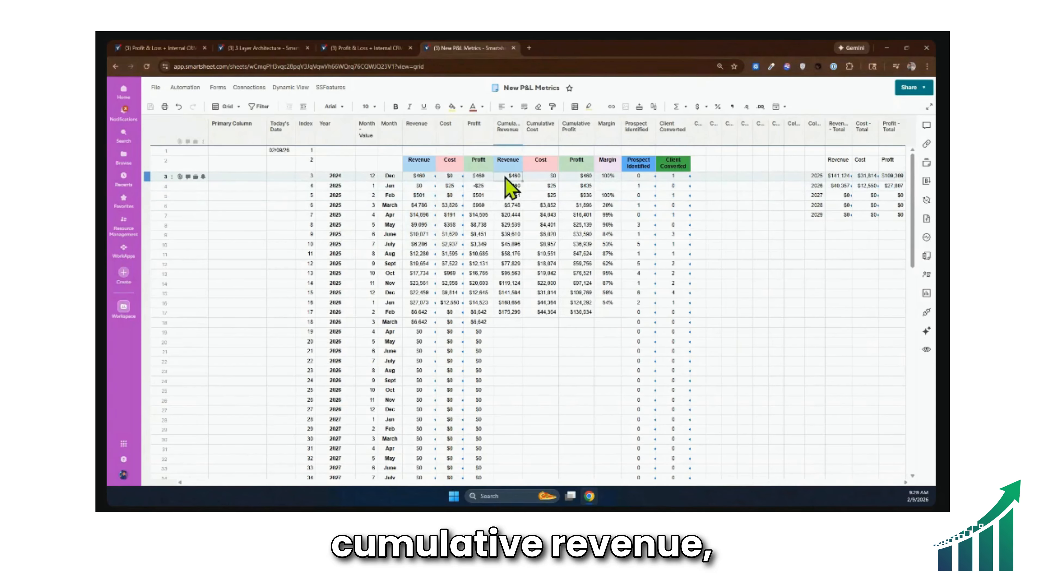
Review the Cumulative Revenue and Cumulative Cost columns, selecting the December 2024 Cumulative Revenue cell.
{"action": "left_click", "coordinate": [545, 252]}
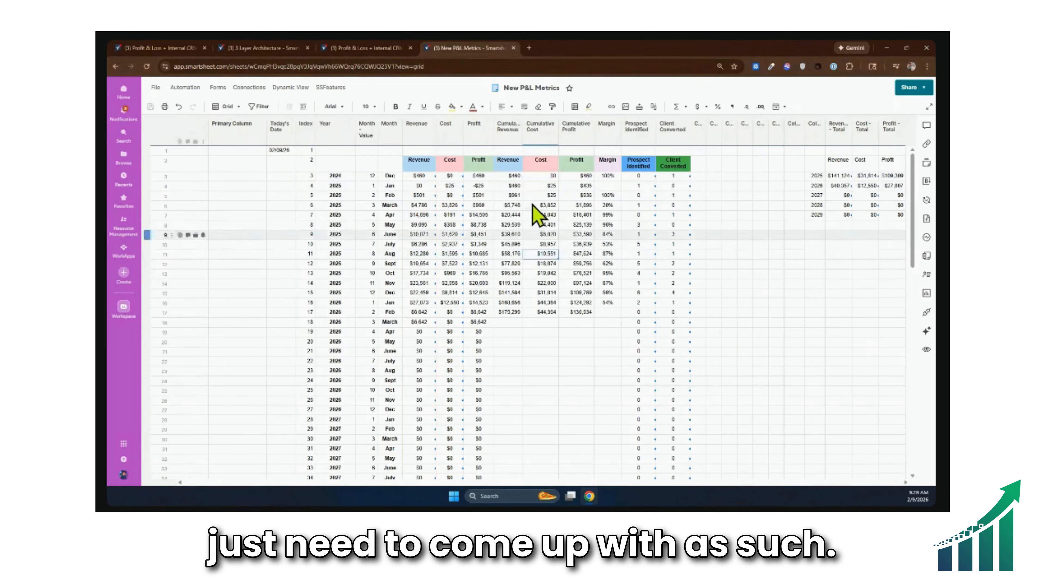
{"action": "left_click", "coordinate": [514, 175]}
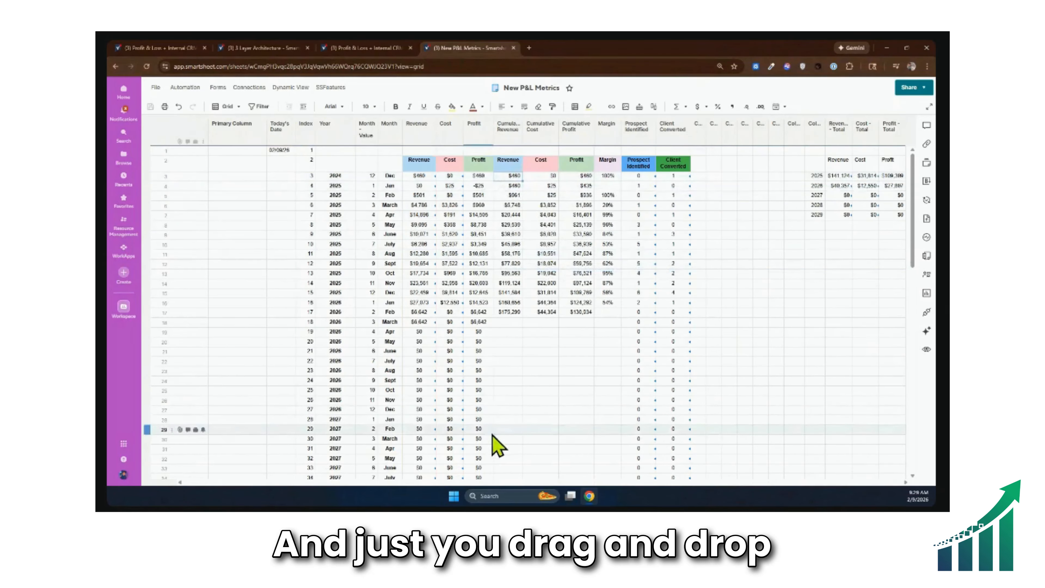
{"action": "scroll", "coordinate": [491, 431], "scroll_direction": "down", "scroll_amount": 7}
{"action": "scroll", "coordinate": [504, 432], "scroll_direction": "up", "scroll_amount": 4}
{"action": "scroll", "coordinate": [514, 432], "scroll_direction": "up", "scroll_amount": 5}
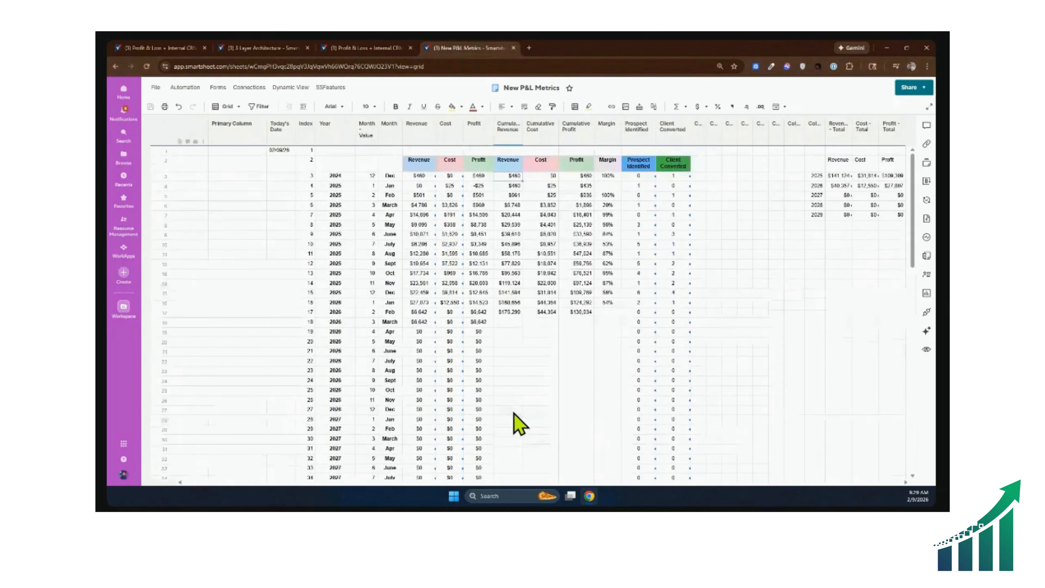
Show the workspace contents, switch to the open Profit & Loss + Internal CRM Dashboard and view its Earnings Trend charts.
{"action": "left_click", "coordinate": [123, 309]}
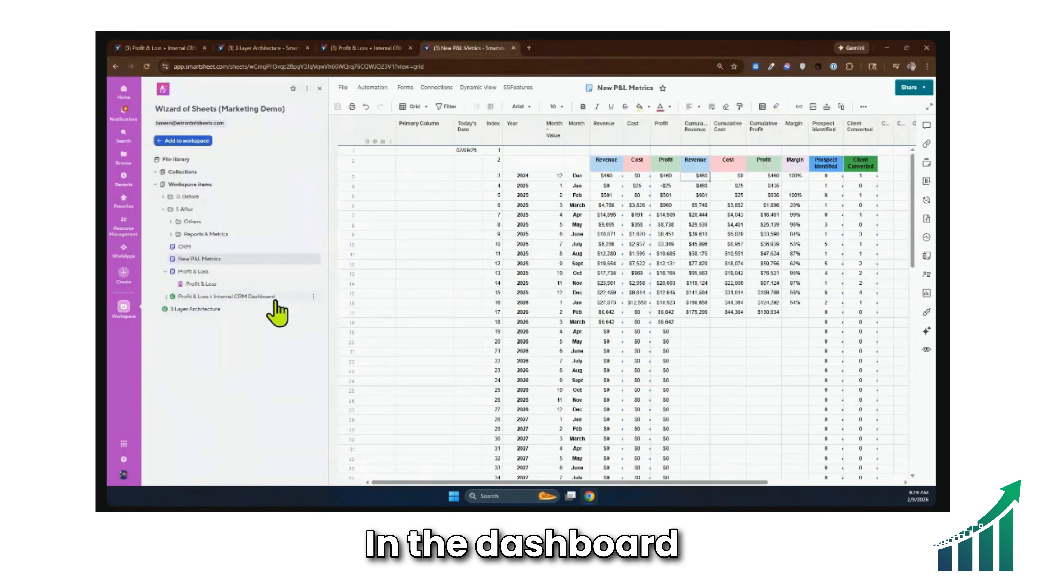
{"action": "left_click", "coordinate": [392, 48]}
{"action": "scroll", "coordinate": [736, 247], "scroll_direction": "up", "scroll_amount": 5}
{"action": "scroll", "coordinate": [757, 274], "scroll_direction": "down", "scroll_amount": 2}
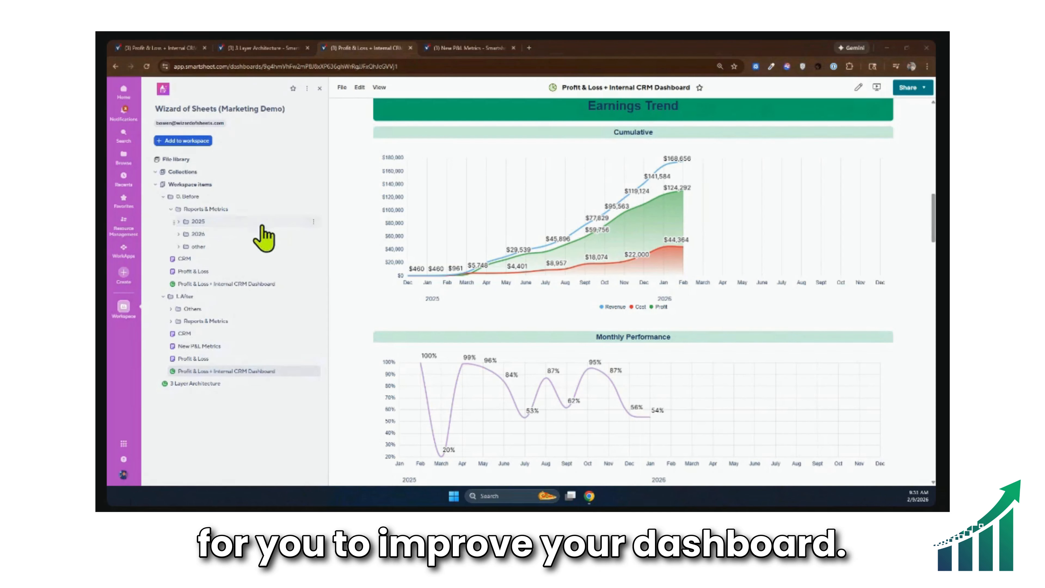
Expand the 2025 folder under Reports & Metrics in 0. Before and review the workspace items alongside the dashboard charts.
{"action": "left_click", "coordinate": [234, 223]}
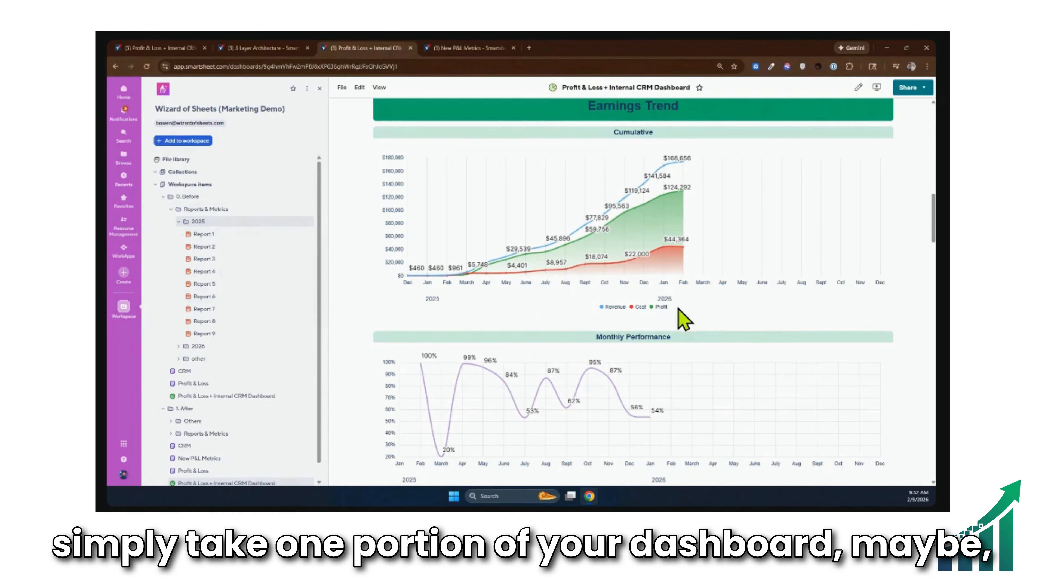
{"action": "scroll", "coordinate": [896, 357], "scroll_direction": "up", "scroll_amount": 1}
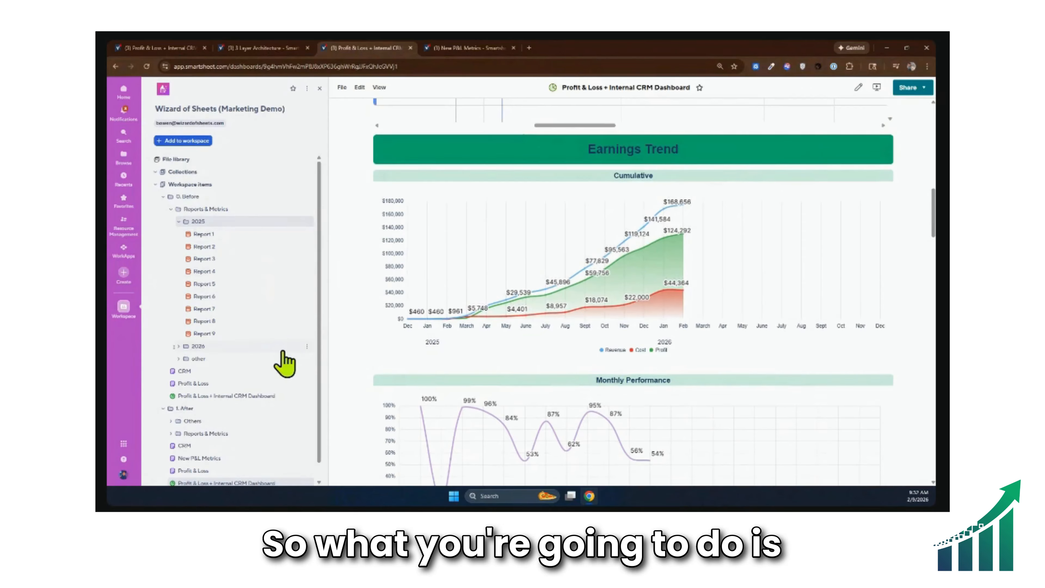
{"action": "scroll", "coordinate": [280, 362], "scroll_direction": "down", "scroll_amount": 1}
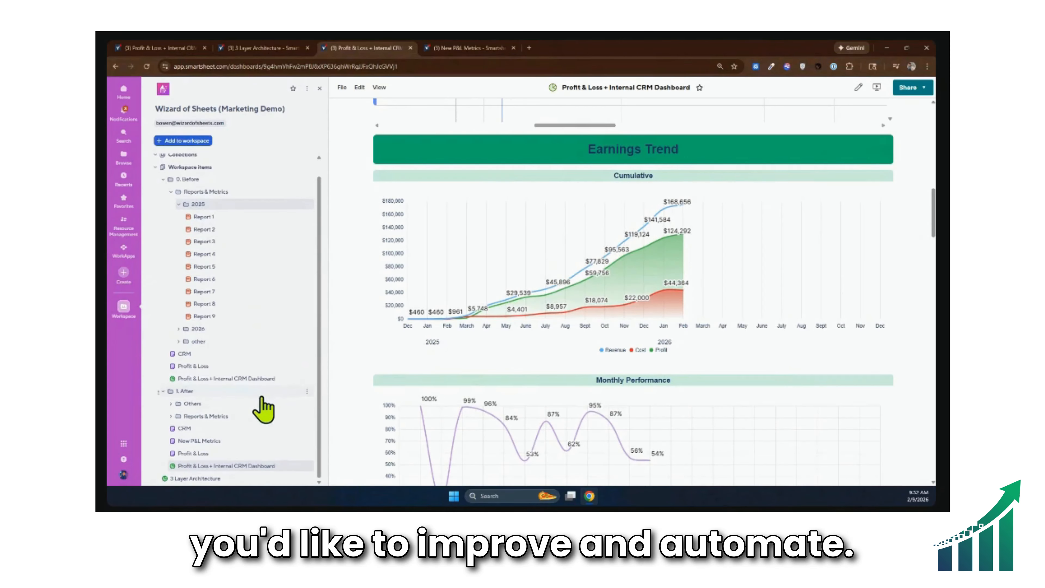
Open New P&L Metrics from the 1. After folder, view the saved automation workflow for the Today's Date column, and return to the sheet.
{"action": "left_click", "coordinate": [227, 443]}
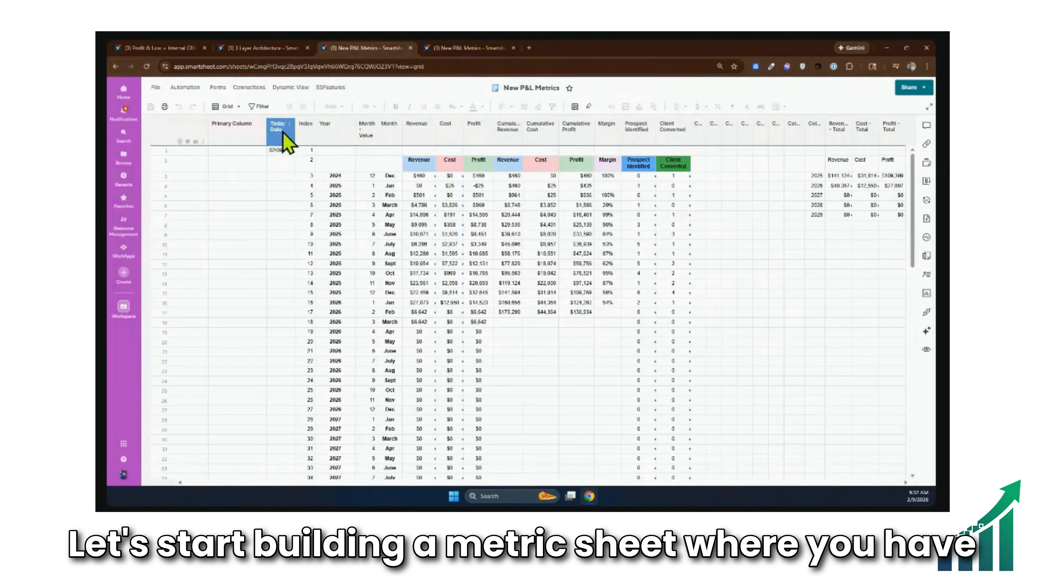
{"action": "left_click", "coordinate": [285, 132]}
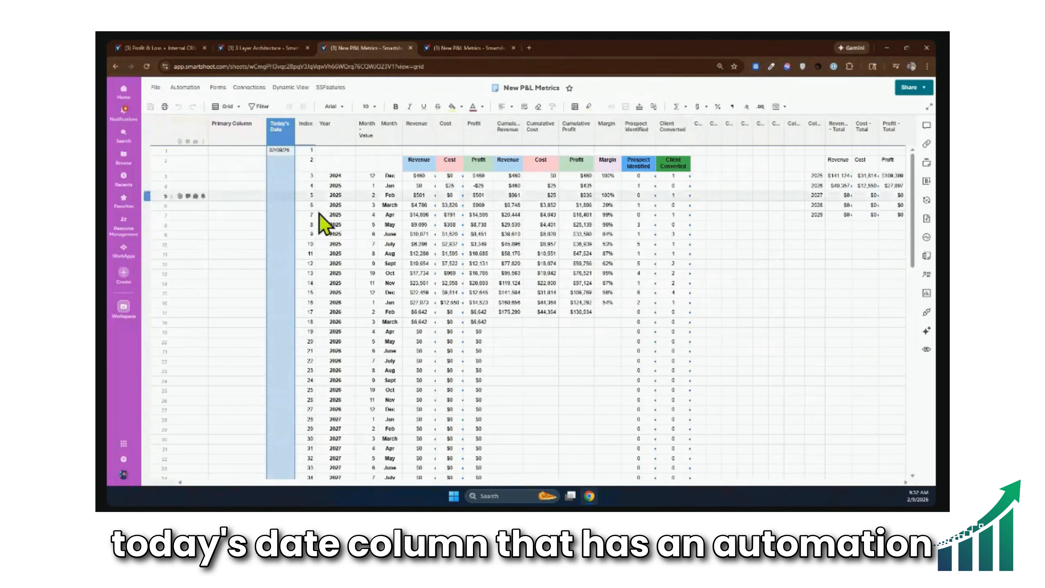
{"action": "left_click", "coordinate": [184, 87]}
{"action": "left_click", "coordinate": [225, 133]}
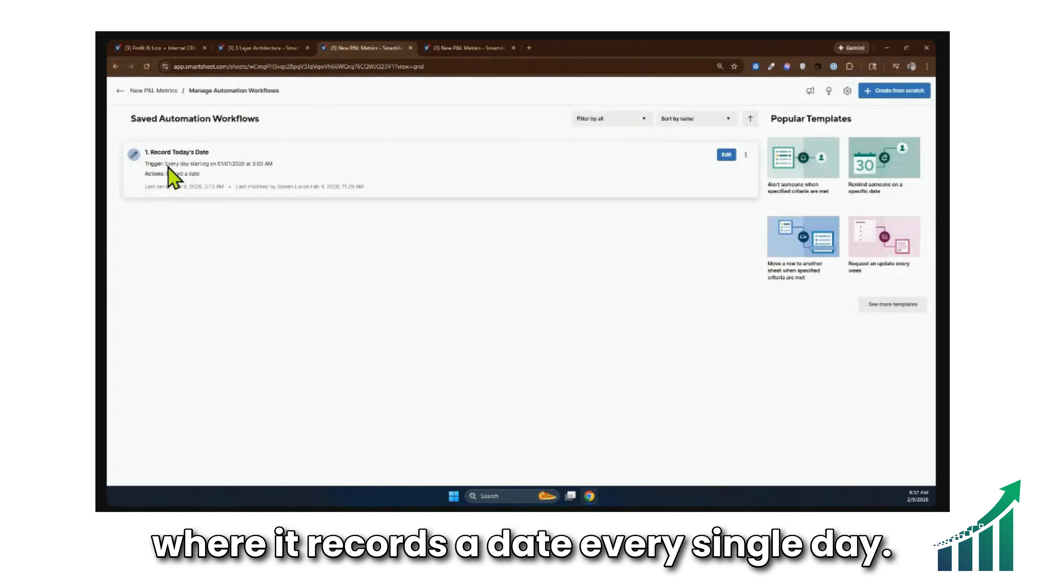
{"action": "left_click", "coordinate": [142, 91]}
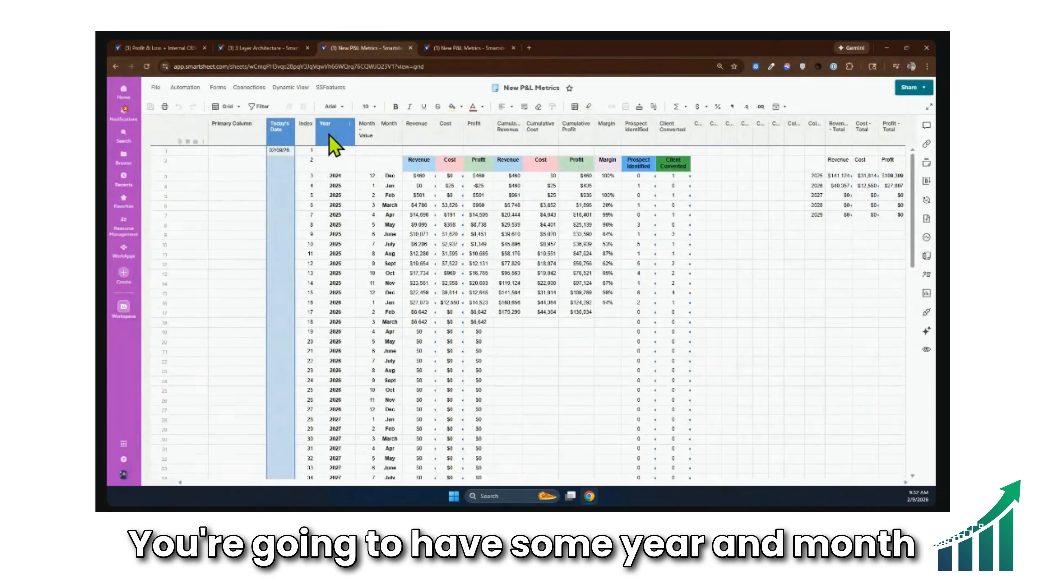
Highlight the Year, Month Value and Month columns in turn, and select the row 2 headings from Revenue through cumulative Revenue.
{"action": "left_click", "coordinate": [331, 135]}
{"action": "left_click", "coordinate": [363, 133]}
{"action": "left_click", "coordinate": [390, 134]}
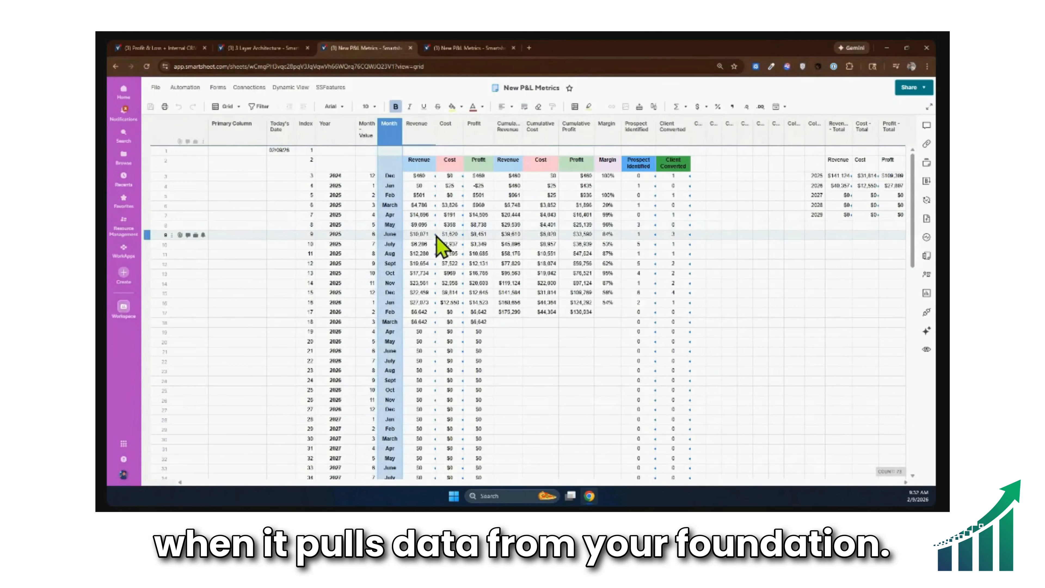
{"action": "left_click_drag", "start_coordinate": [426, 162], "coordinate": [474, 165]}
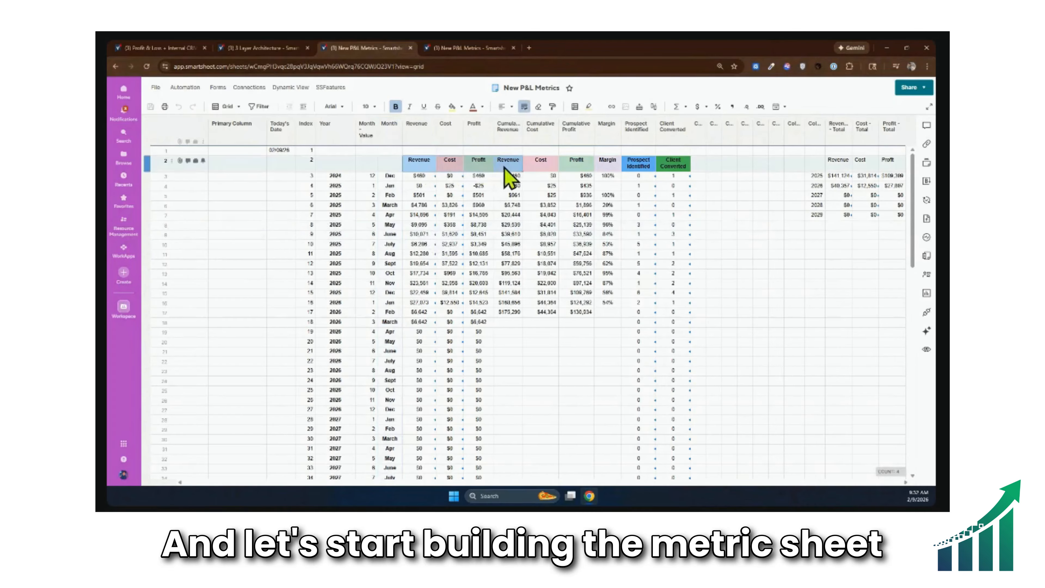